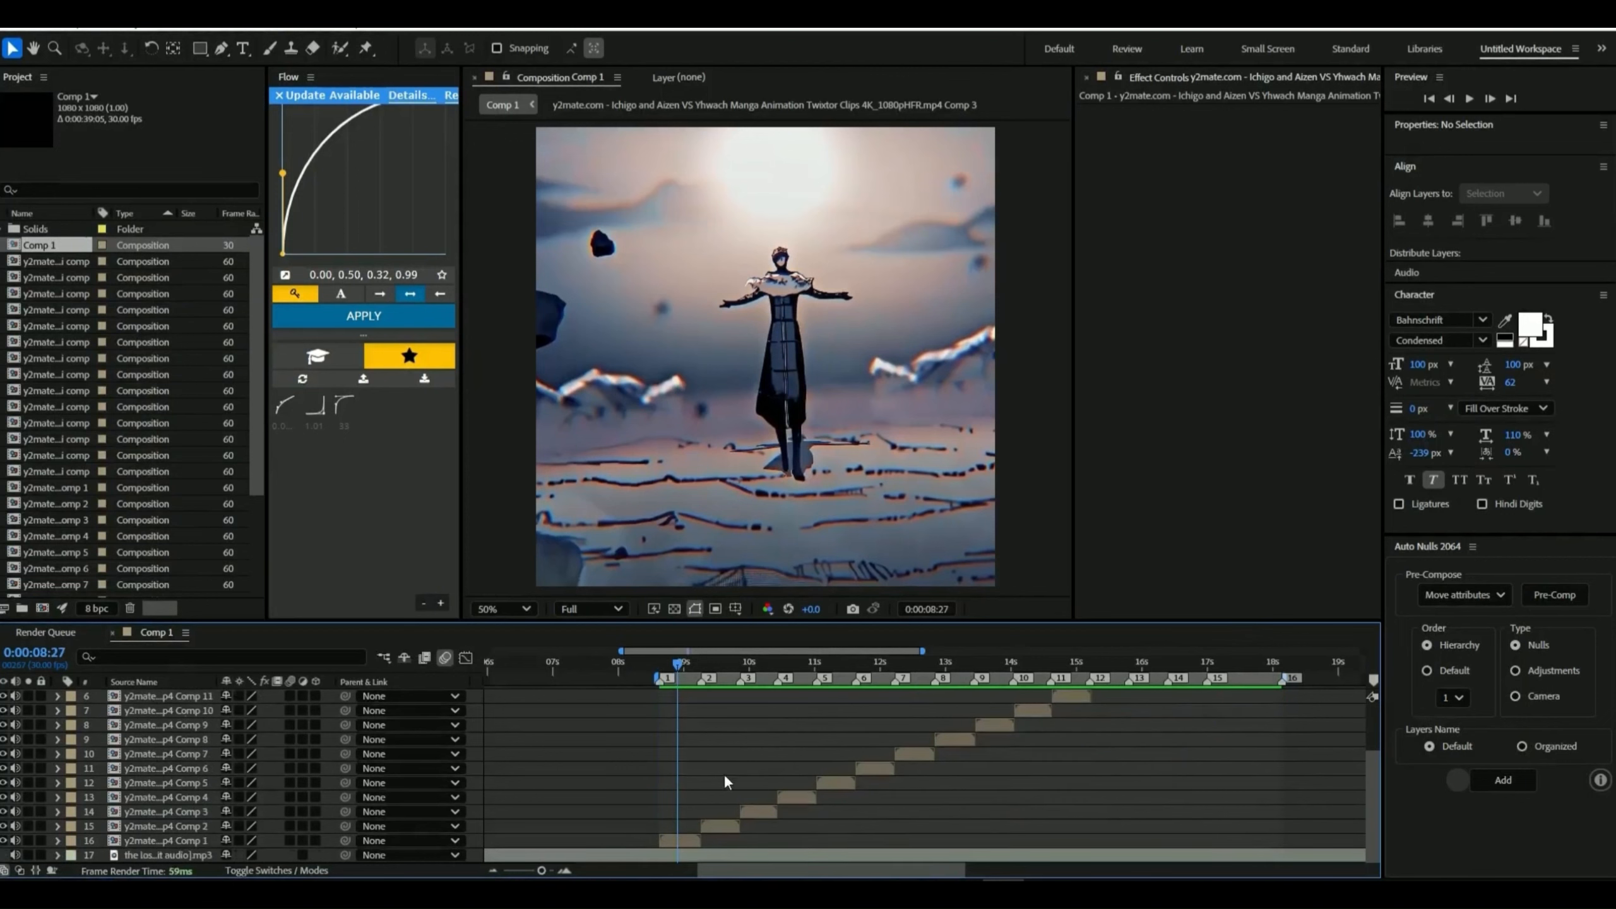
Add a 100% Scale keyframe to the Comp 1 clip on layer 16 at its start, 0:00:08:19.
{"action": "left_click", "coordinate": [566, 869]}
{"action": "left_click", "coordinate": [566, 869]}
{"action": "left_click", "coordinate": [566, 869]}
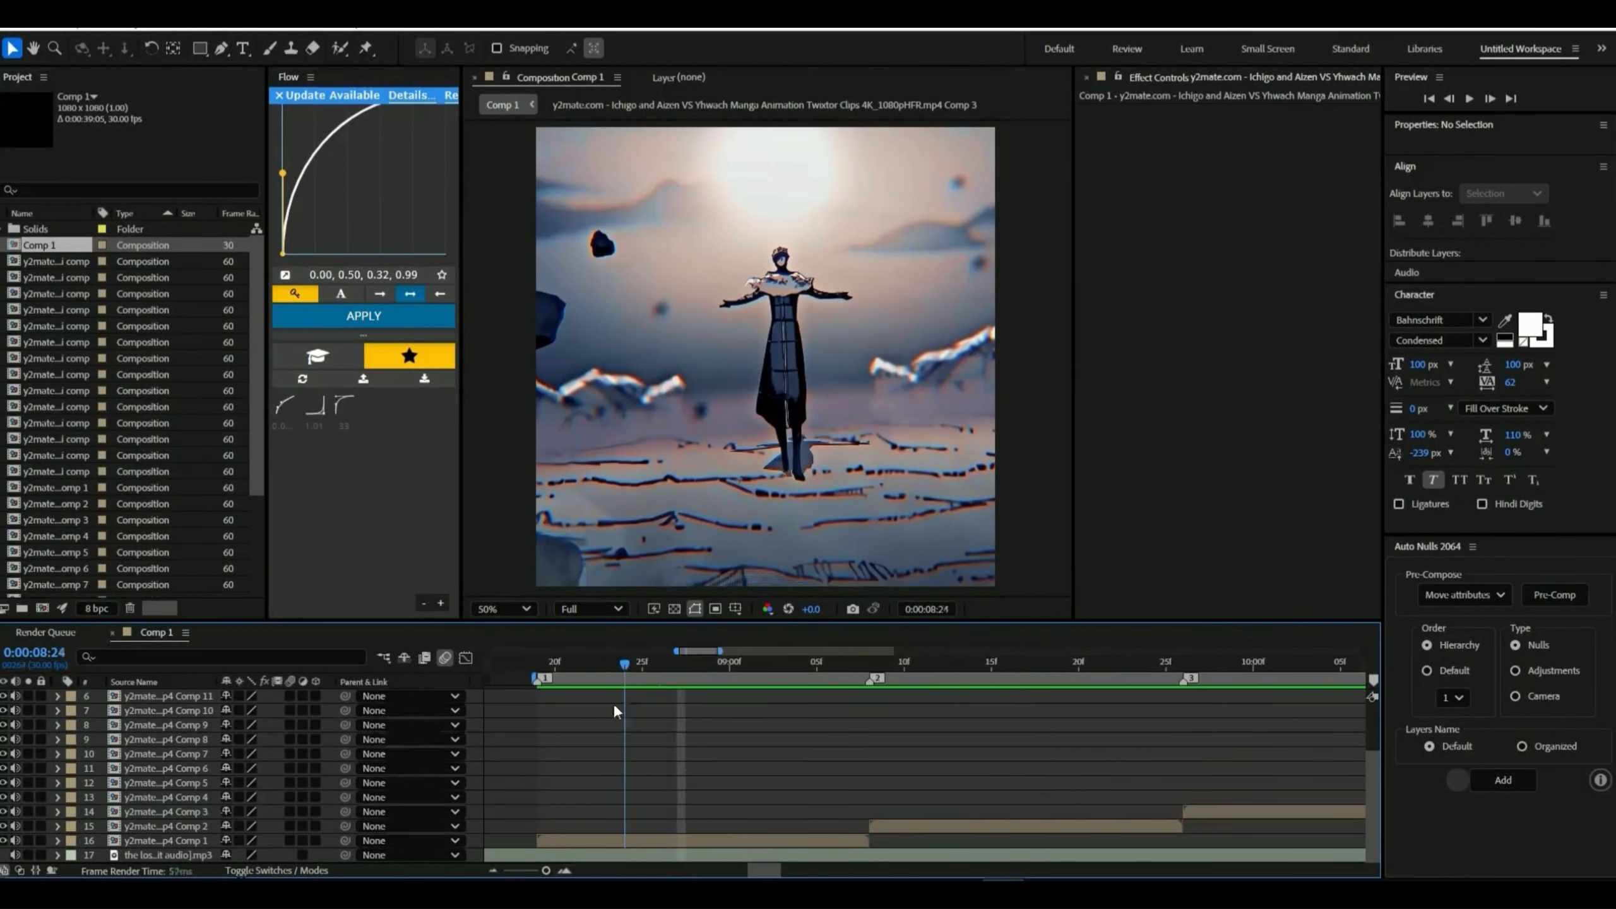
{"action": "left_click_drag", "start_coordinate": [614, 705], "coordinate": [544, 753]}
{"action": "left_click", "coordinate": [573, 840]}
{"action": "key", "text": "s"}
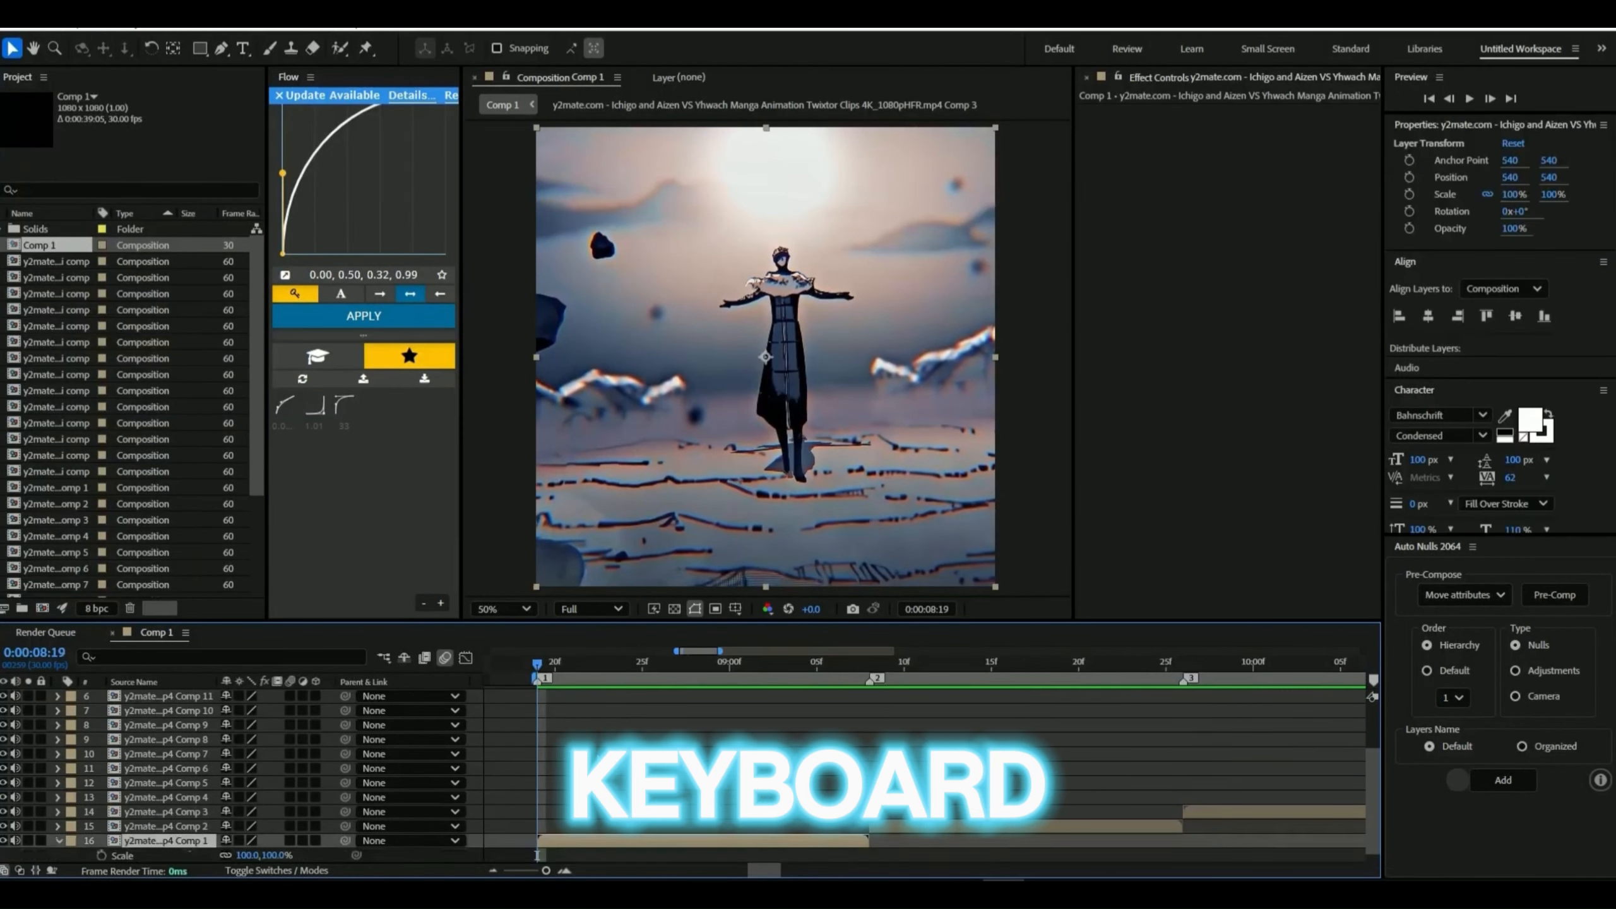
{"action": "scroll", "coordinate": [520, 778], "scroll_direction": "down", "scroll_amount": 1}
{"action": "left_click", "coordinate": [102, 841]}
{"action": "left_click", "coordinate": [554, 839]}
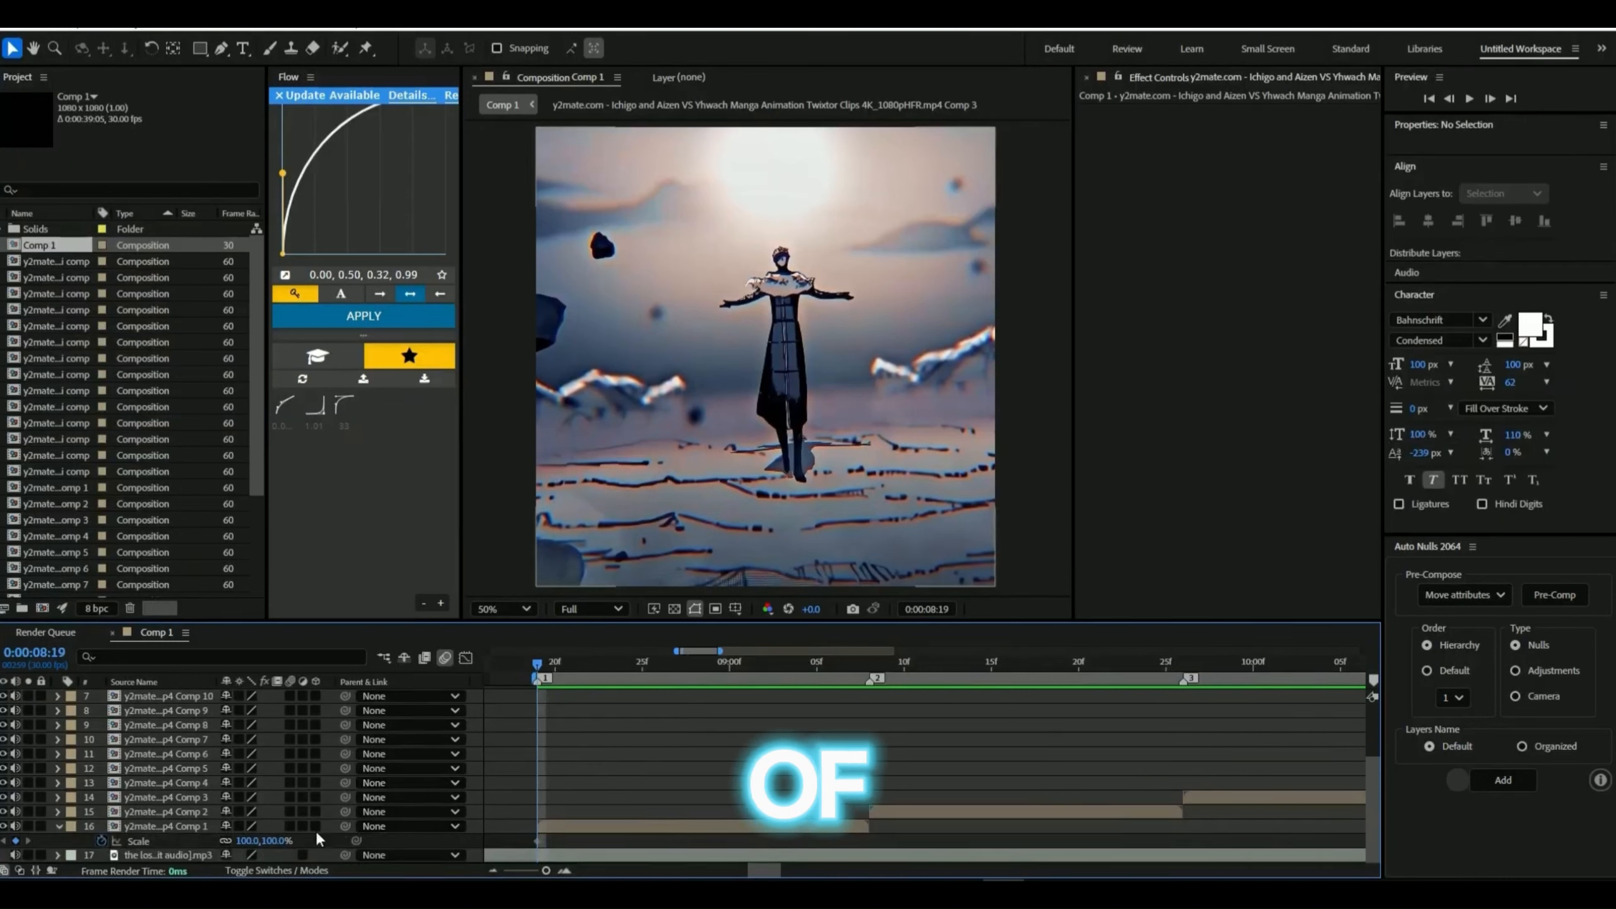
Set the clip's Scale to 125% at 0:00:09:07, near its end.
{"action": "left_click_drag", "start_coordinate": [827, 662], "coordinate": [847, 731]}
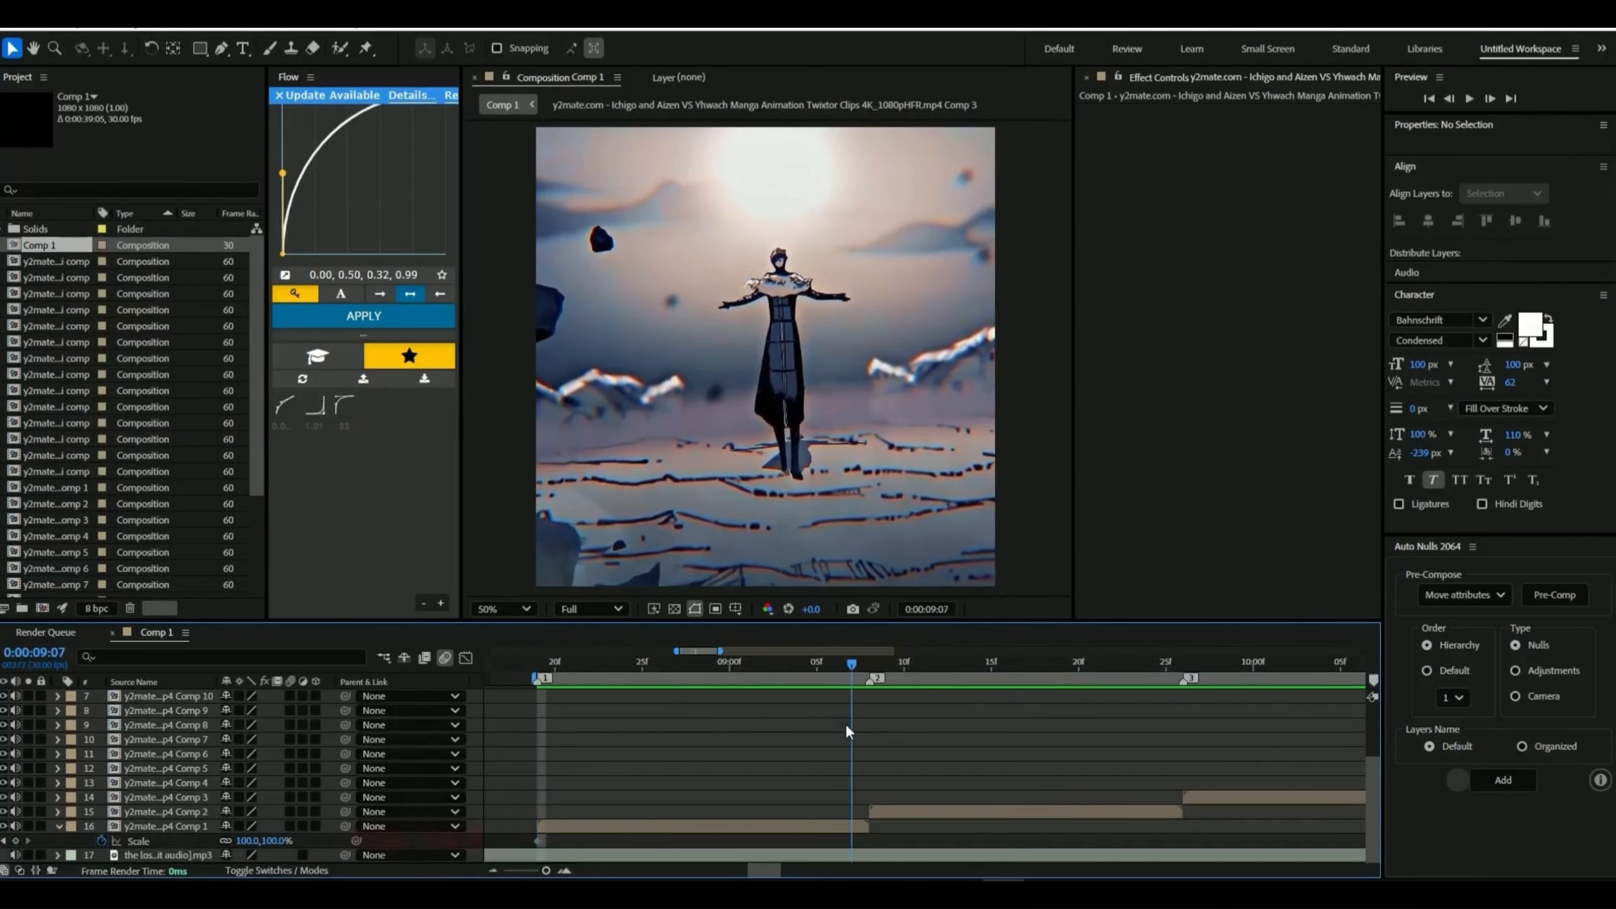
{"action": "type", "text": "12"}
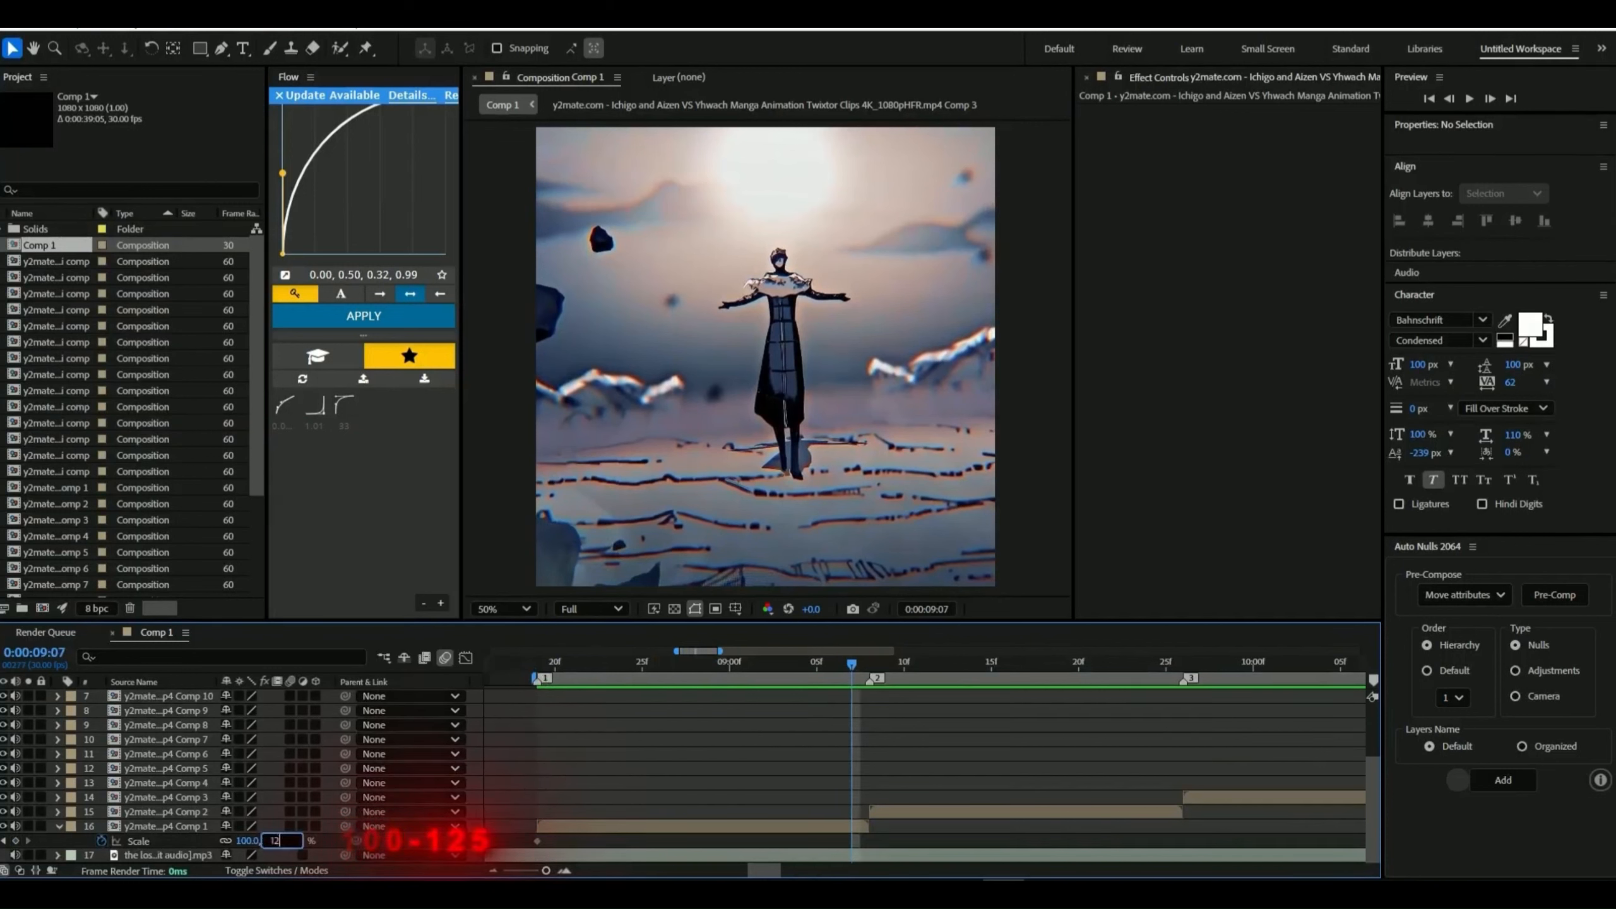
{"action": "type", "text": "5"}
{"action": "key", "text": "Return"}
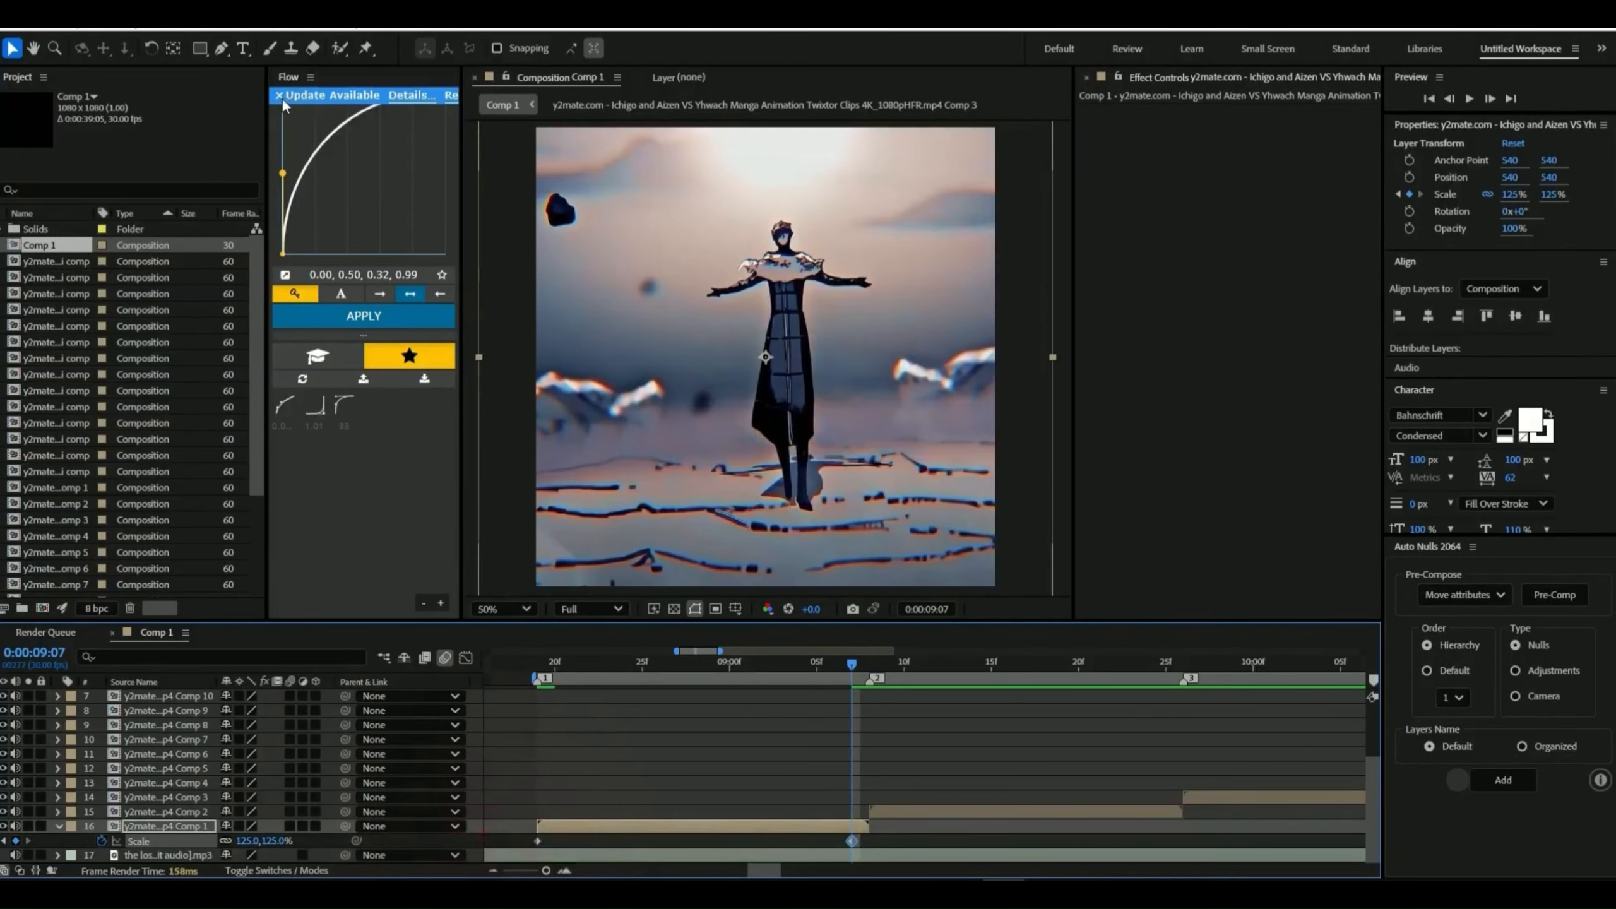
Dismiss the Flow update notice and apply the ease curve 0.01, 0.51, 1.00, 0.29 to both Scale keyframes.
{"action": "left_click", "coordinate": [280, 98]}
{"action": "left_click_drag", "start_coordinate": [872, 837], "coordinate": [531, 853]}
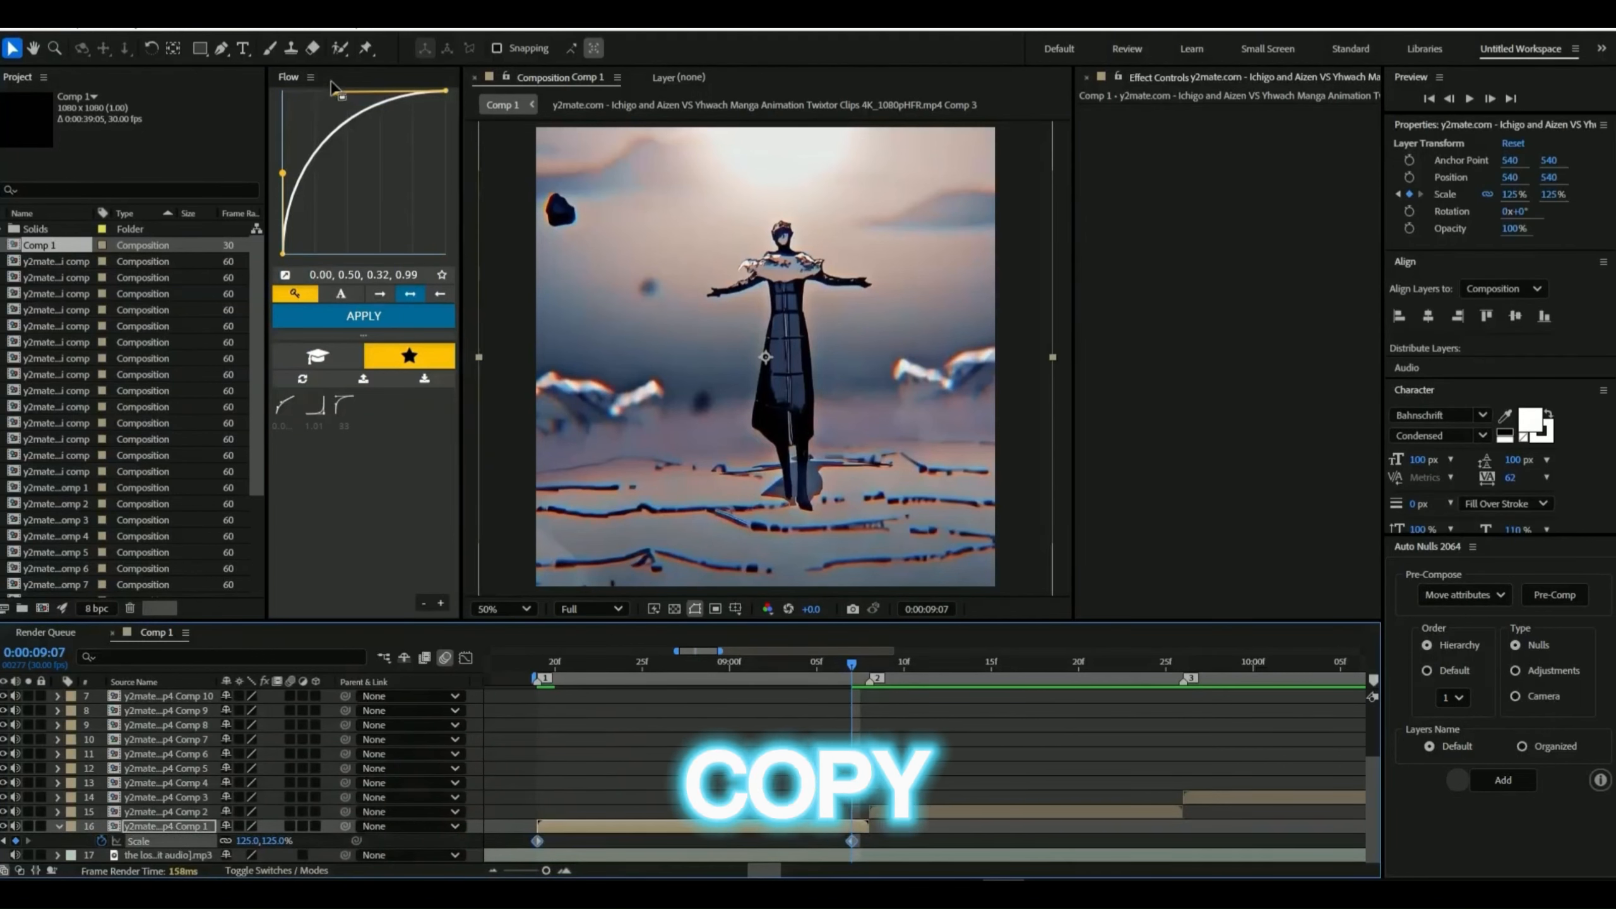
{"action": "left_click_drag", "start_coordinate": [338, 92], "coordinate": [472, 178]}
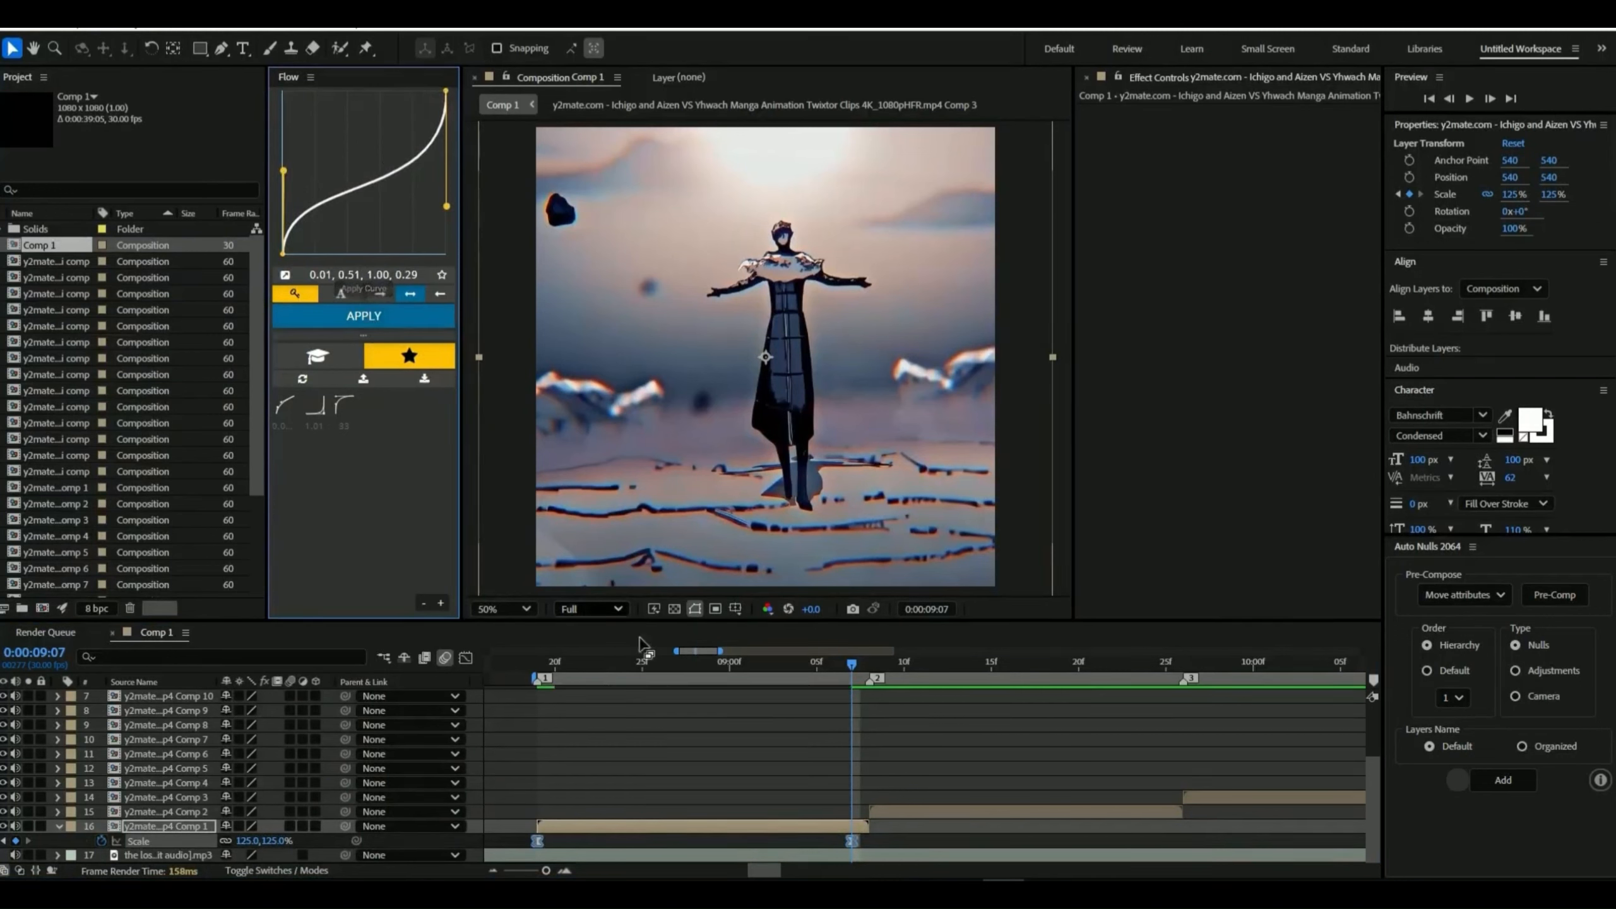
{"action": "left_click", "coordinate": [664, 757]}
Play back the clip's scale animation from 0:00:08:19 and collapse its keyframed properties.
{"action": "left_click_drag", "start_coordinate": [852, 664], "coordinate": [543, 723]}
{"action": "key", "text": "space"}
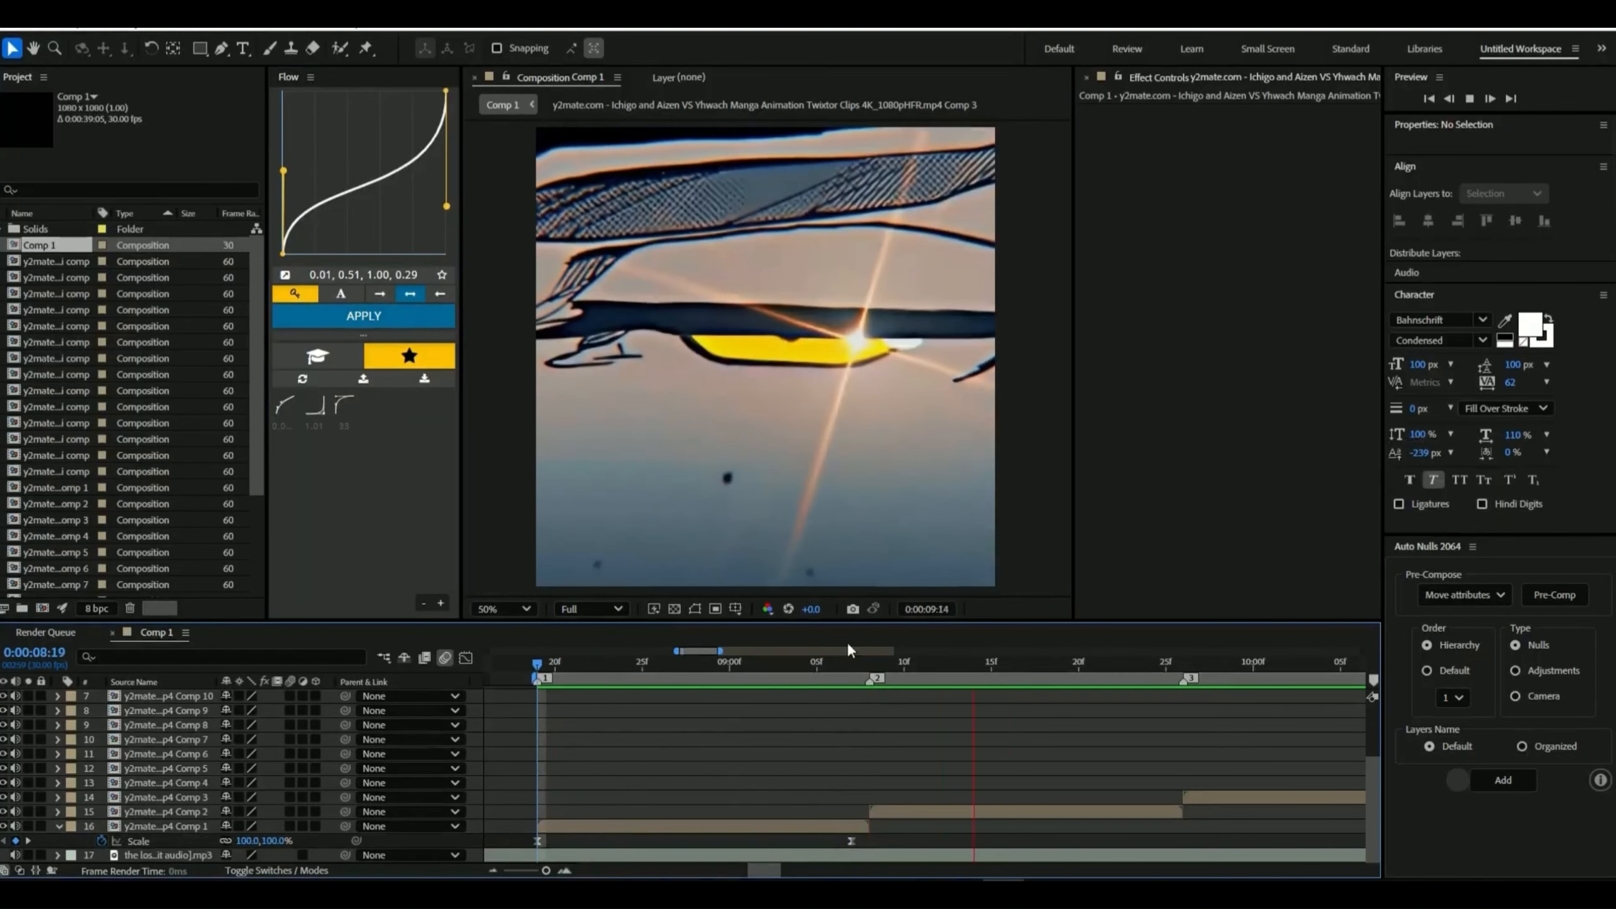
{"action": "left_click_drag", "start_coordinate": [933, 670], "coordinate": [539, 695]}
{"action": "key", "text": "u"}
{"action": "key", "text": "u"}
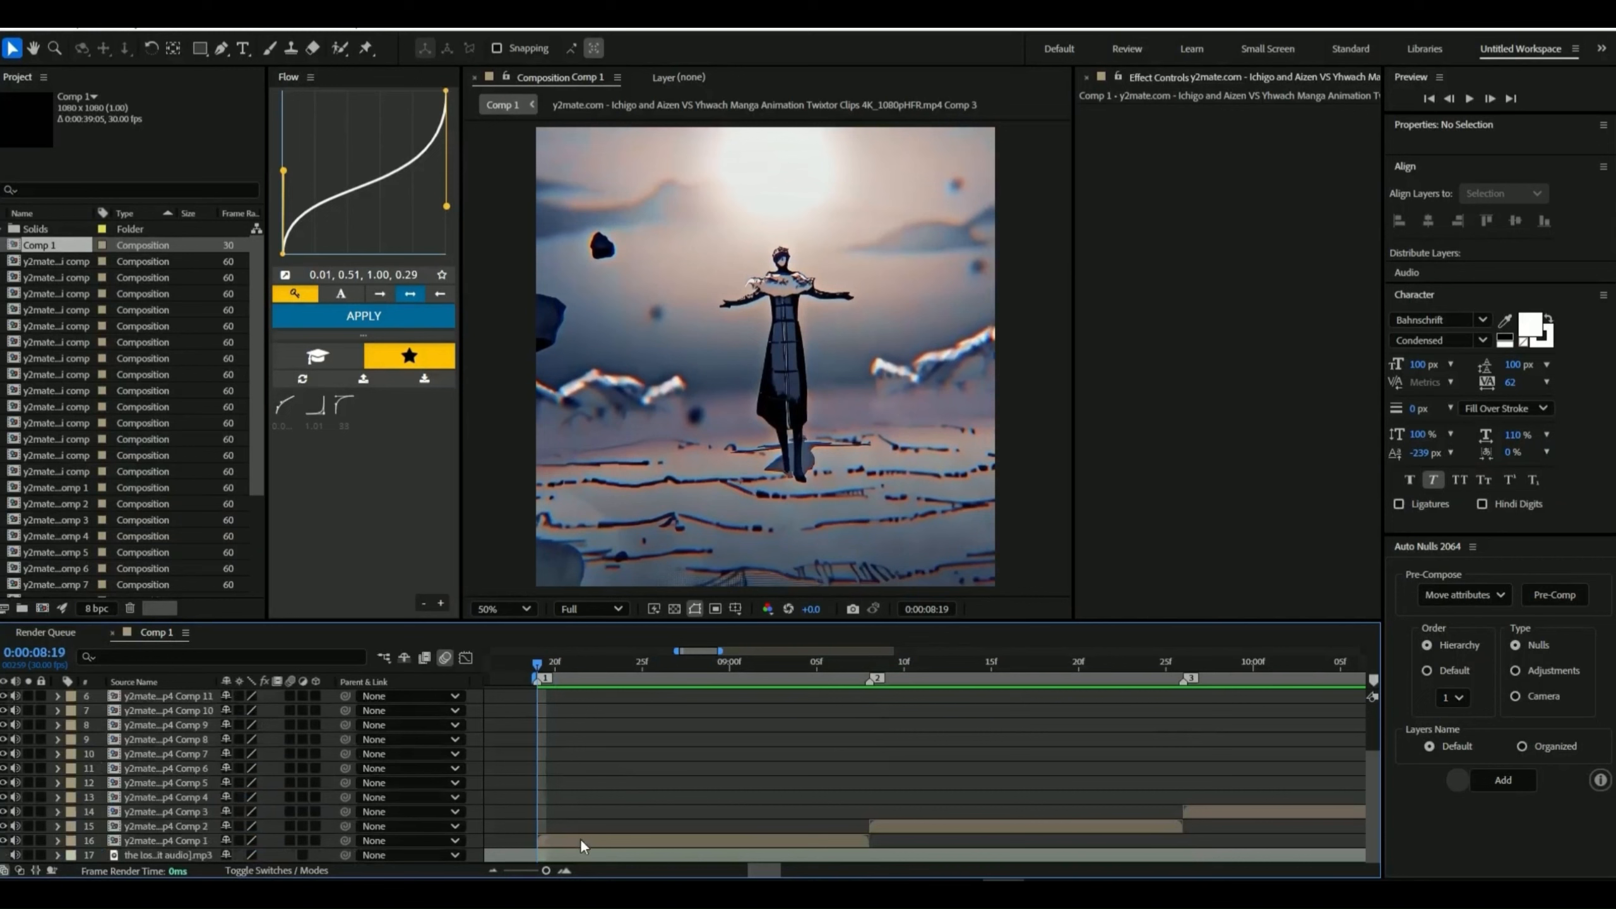
Apply the BCC Lens Blur OBS effect to the Comp 1 clip on layer 16.
{"action": "left_click", "coordinate": [580, 839]}
{"action": "key", "text": "ctrl+space"}
{"action": "type", "text": "bcc"}
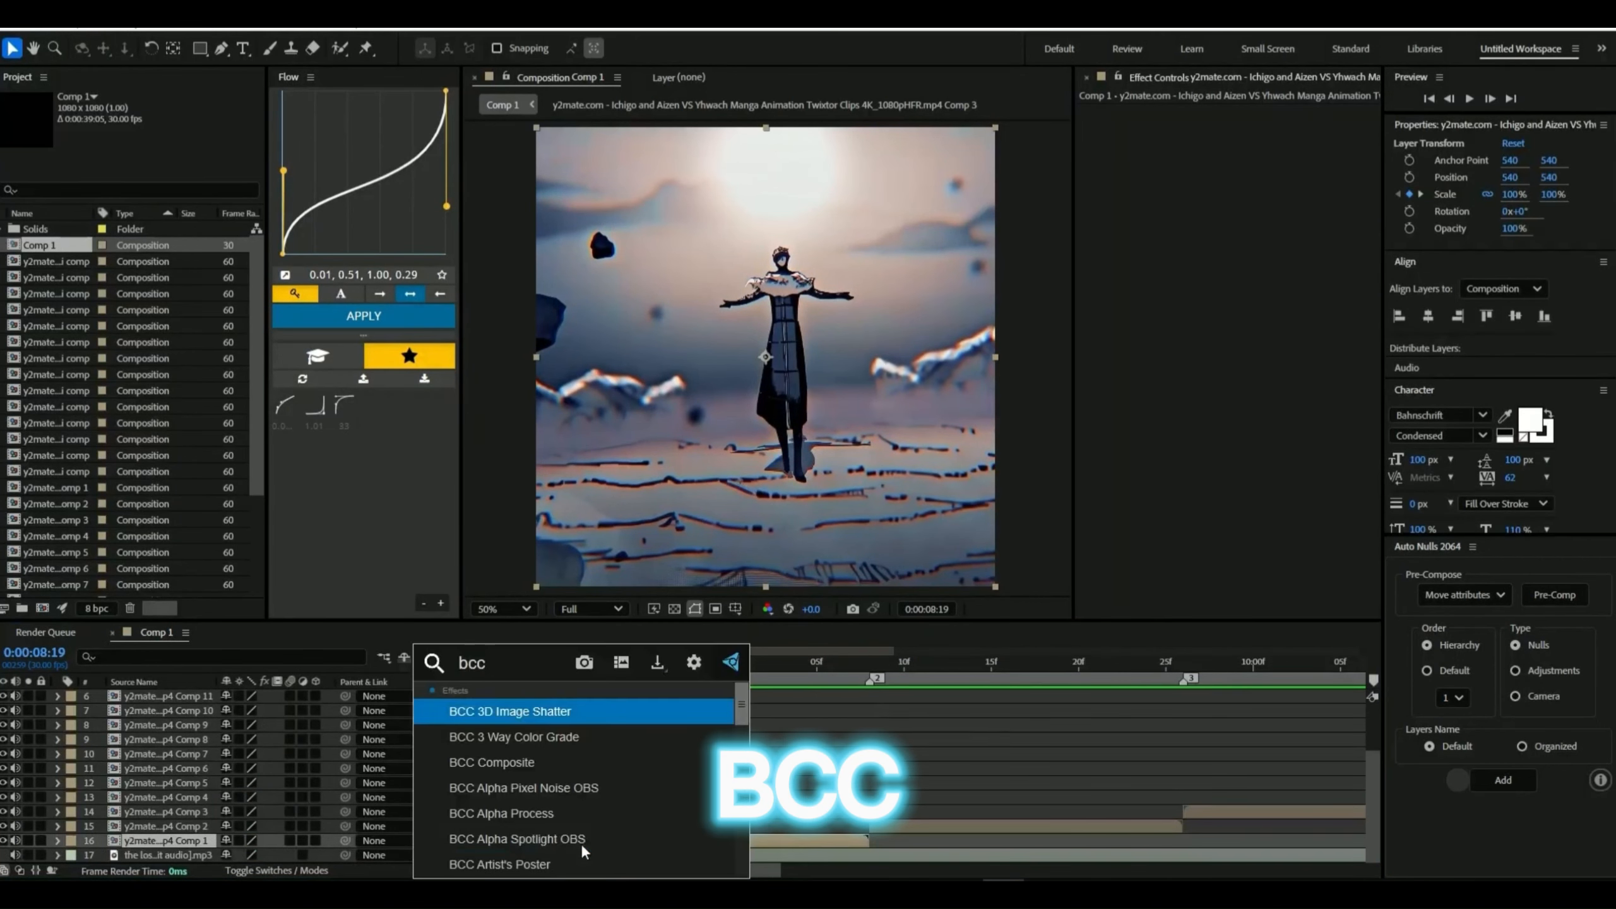
{"action": "type", "text": " lens"}
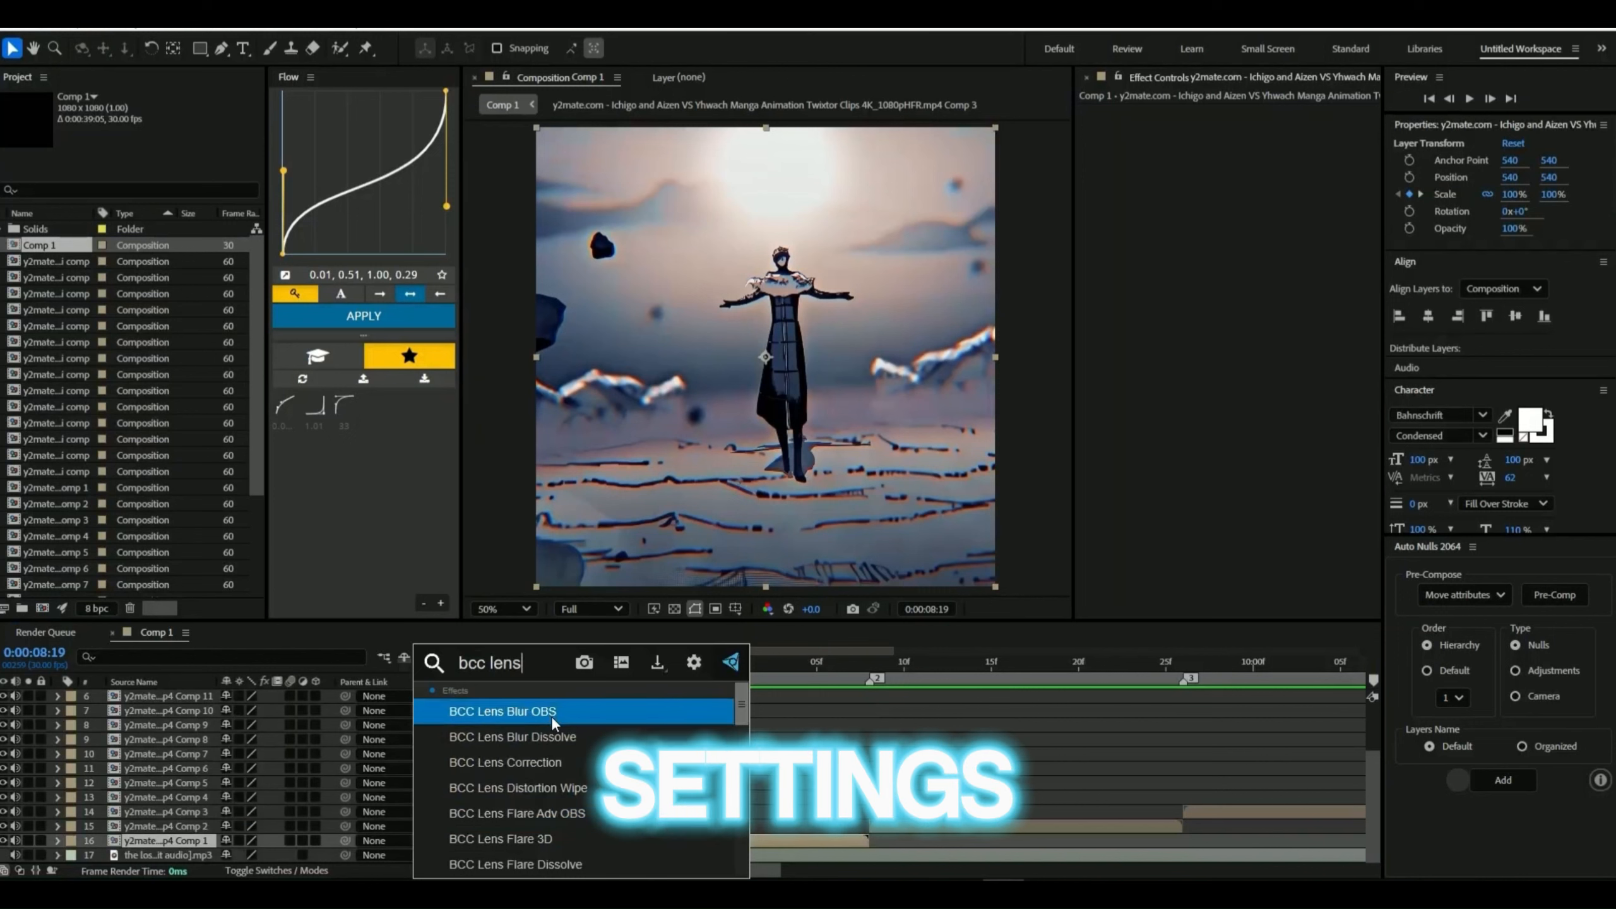
{"action": "left_click", "coordinate": [550, 714]}
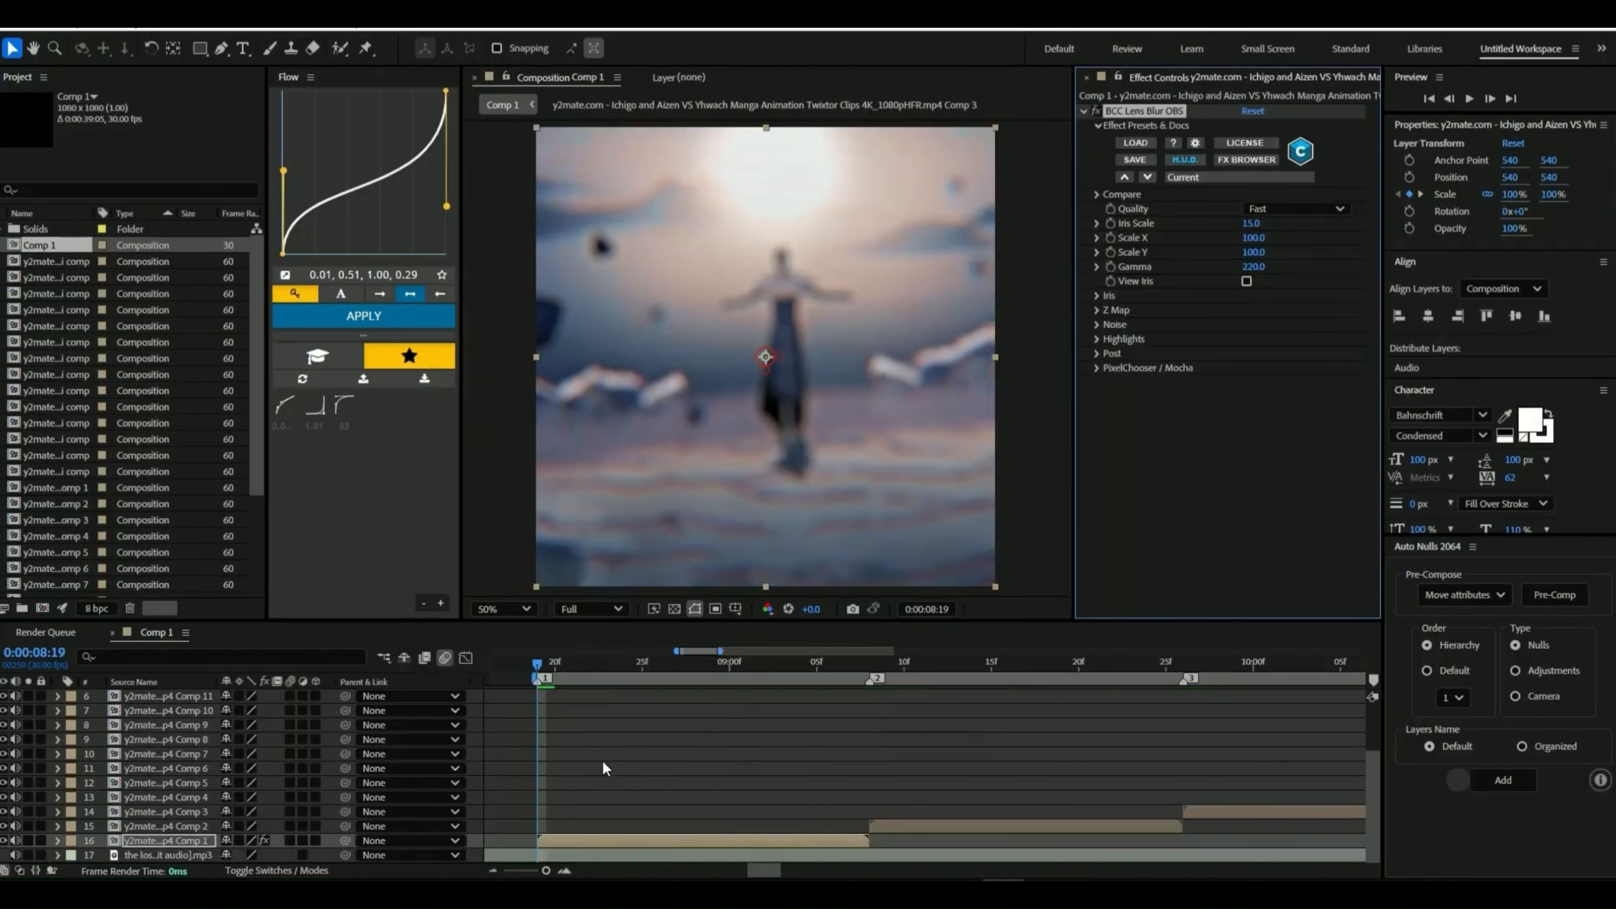
Set the lens blur's Gamma to 750 and keyframe its Iris Scale at 12 at the clip's start.
{"action": "left_click", "coordinate": [602, 761]}
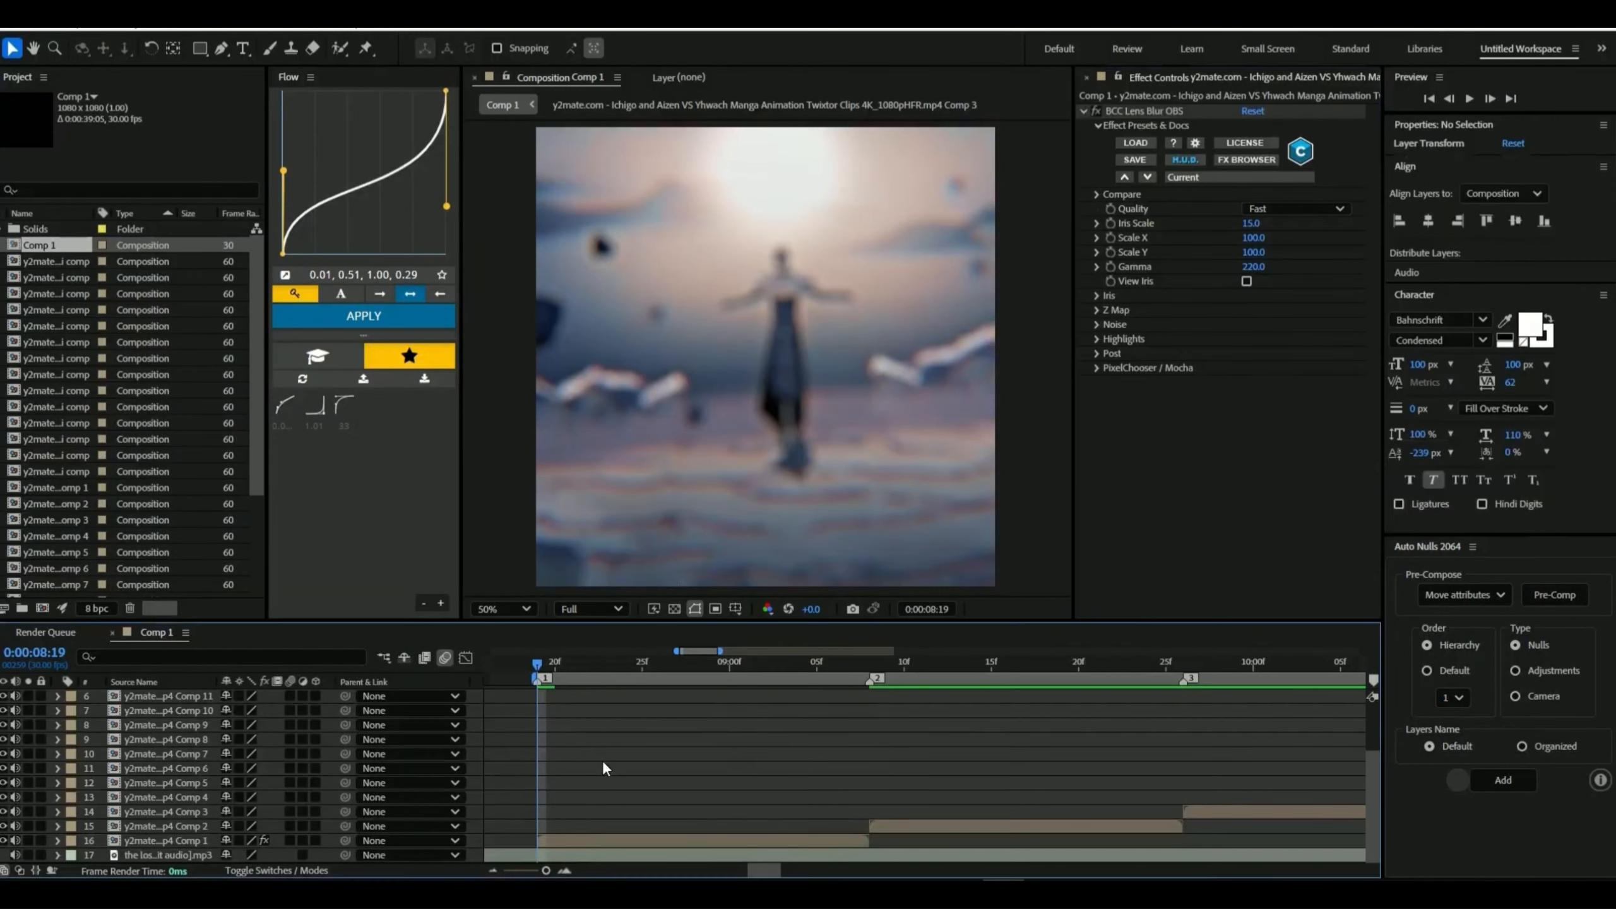
{"action": "left_click", "coordinate": [568, 841]}
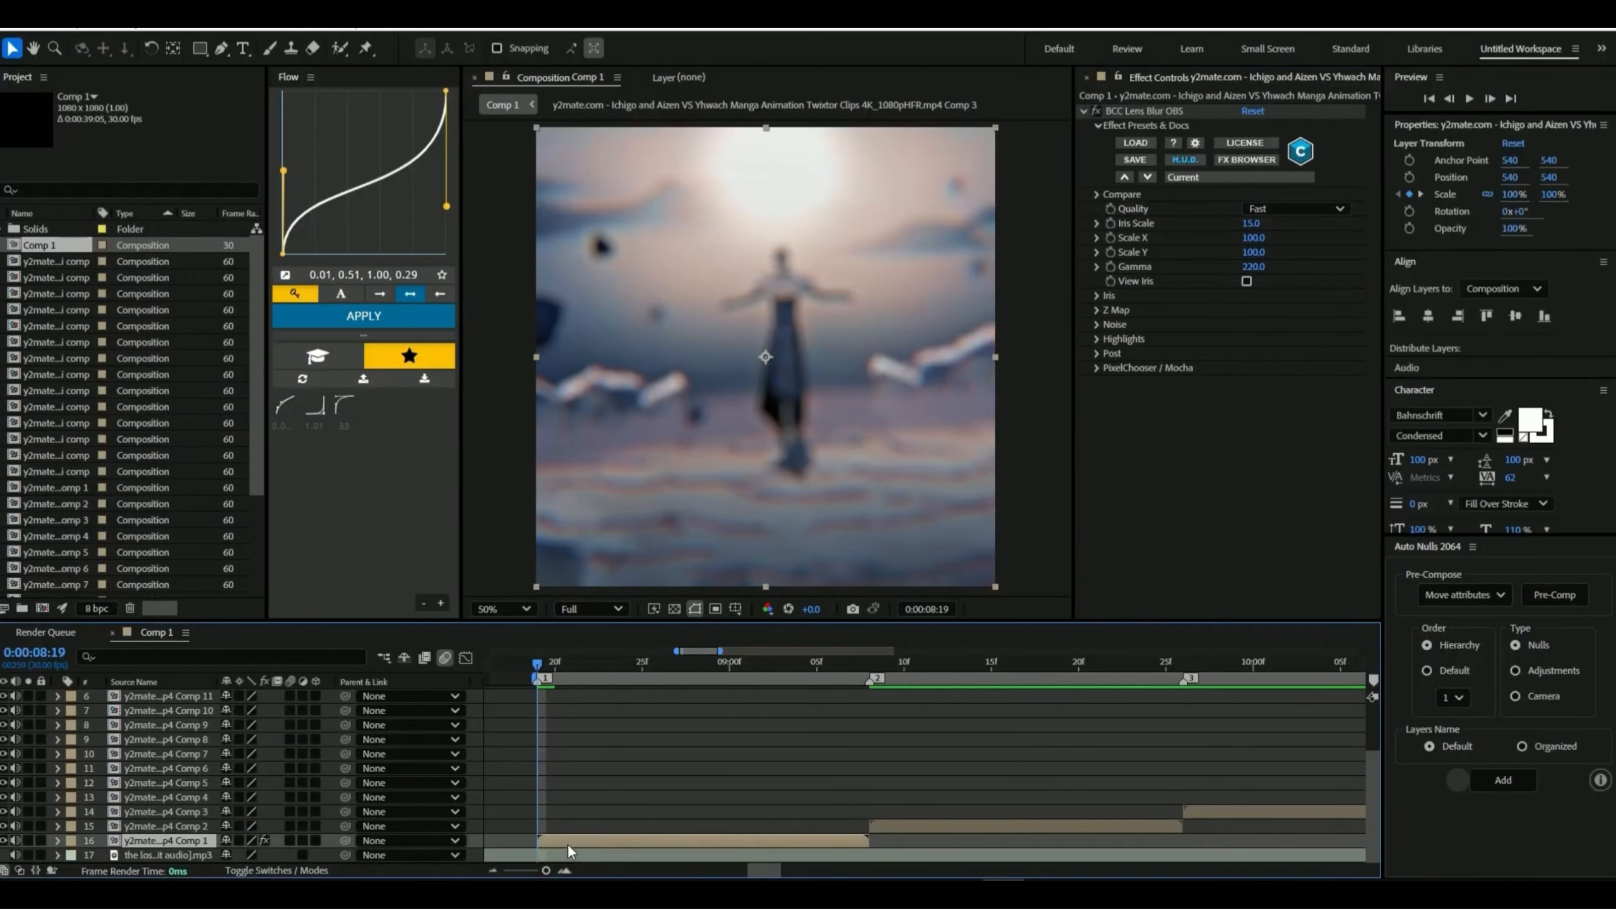
{"action": "left_click", "coordinate": [1250, 224]}
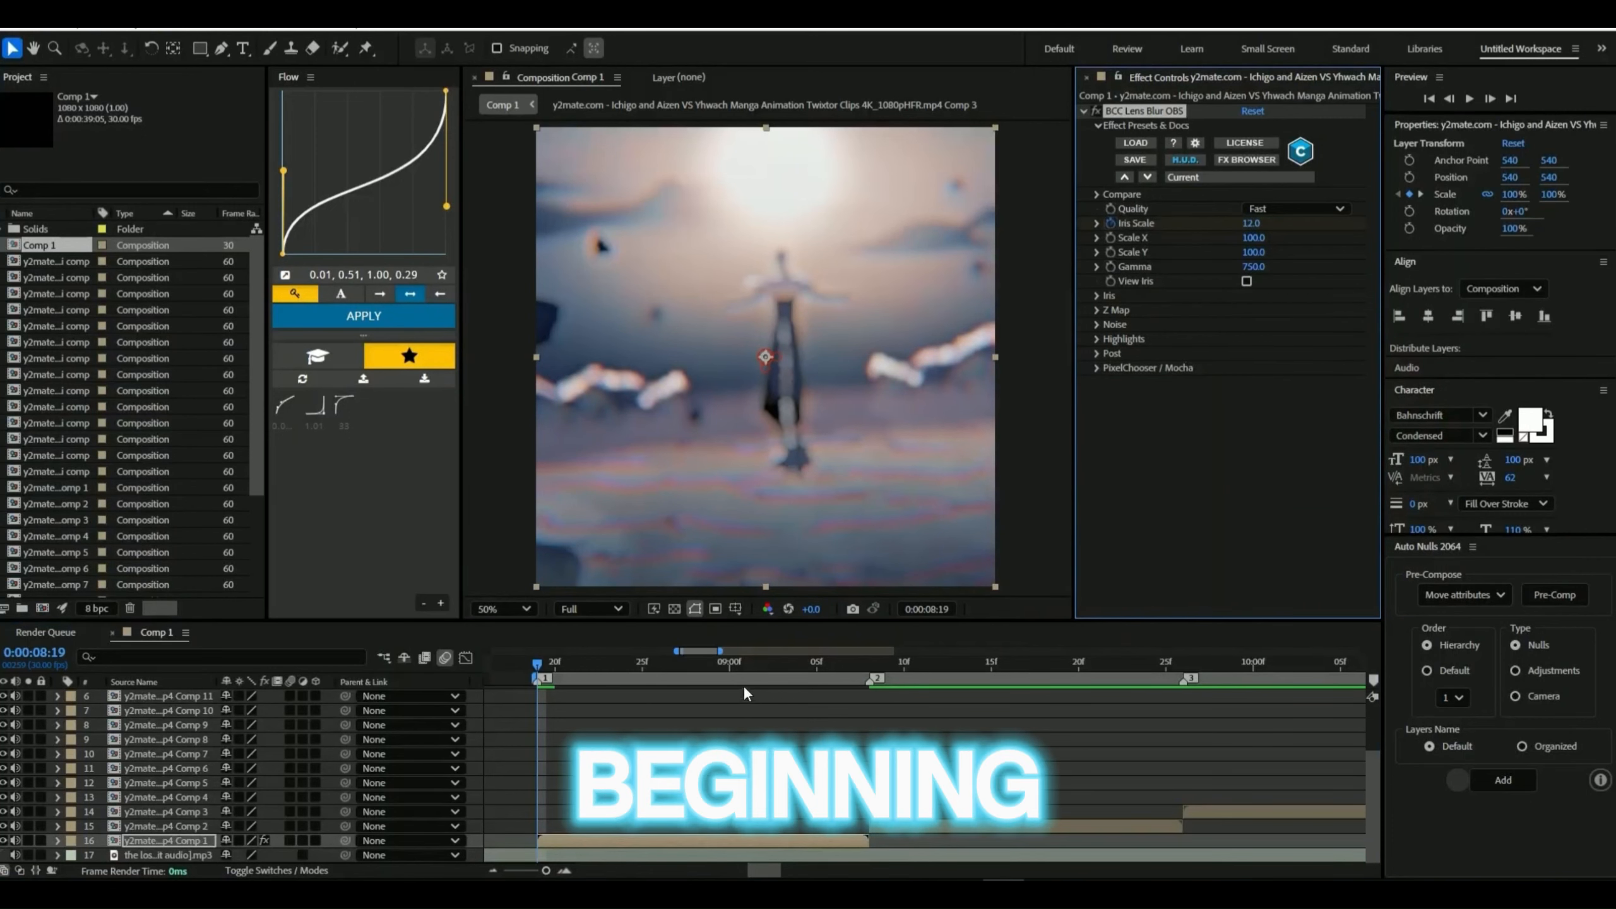
Set the lens blur's Iris Scale to 0 at 0:00:08:28.
{"action": "key", "text": "u"}
{"action": "left_click", "coordinate": [570, 830]}
{"action": "left_click_drag", "start_coordinate": [538, 665], "coordinate": [695, 682]}
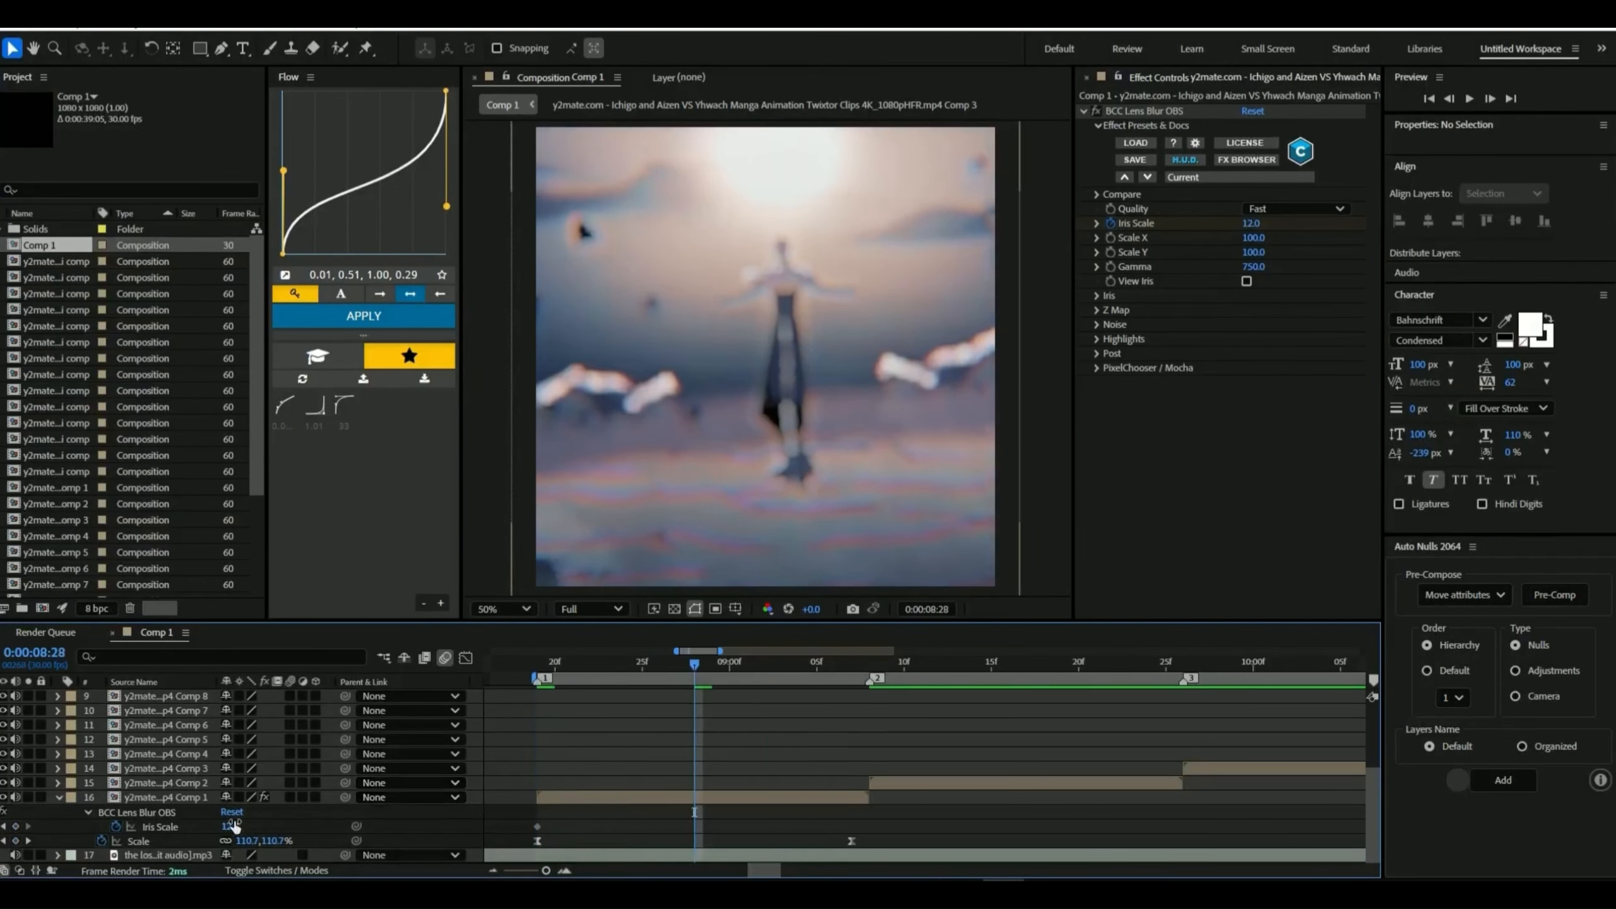
{"action": "type", "text": "0"}
{"action": "key", "text": "Return"}
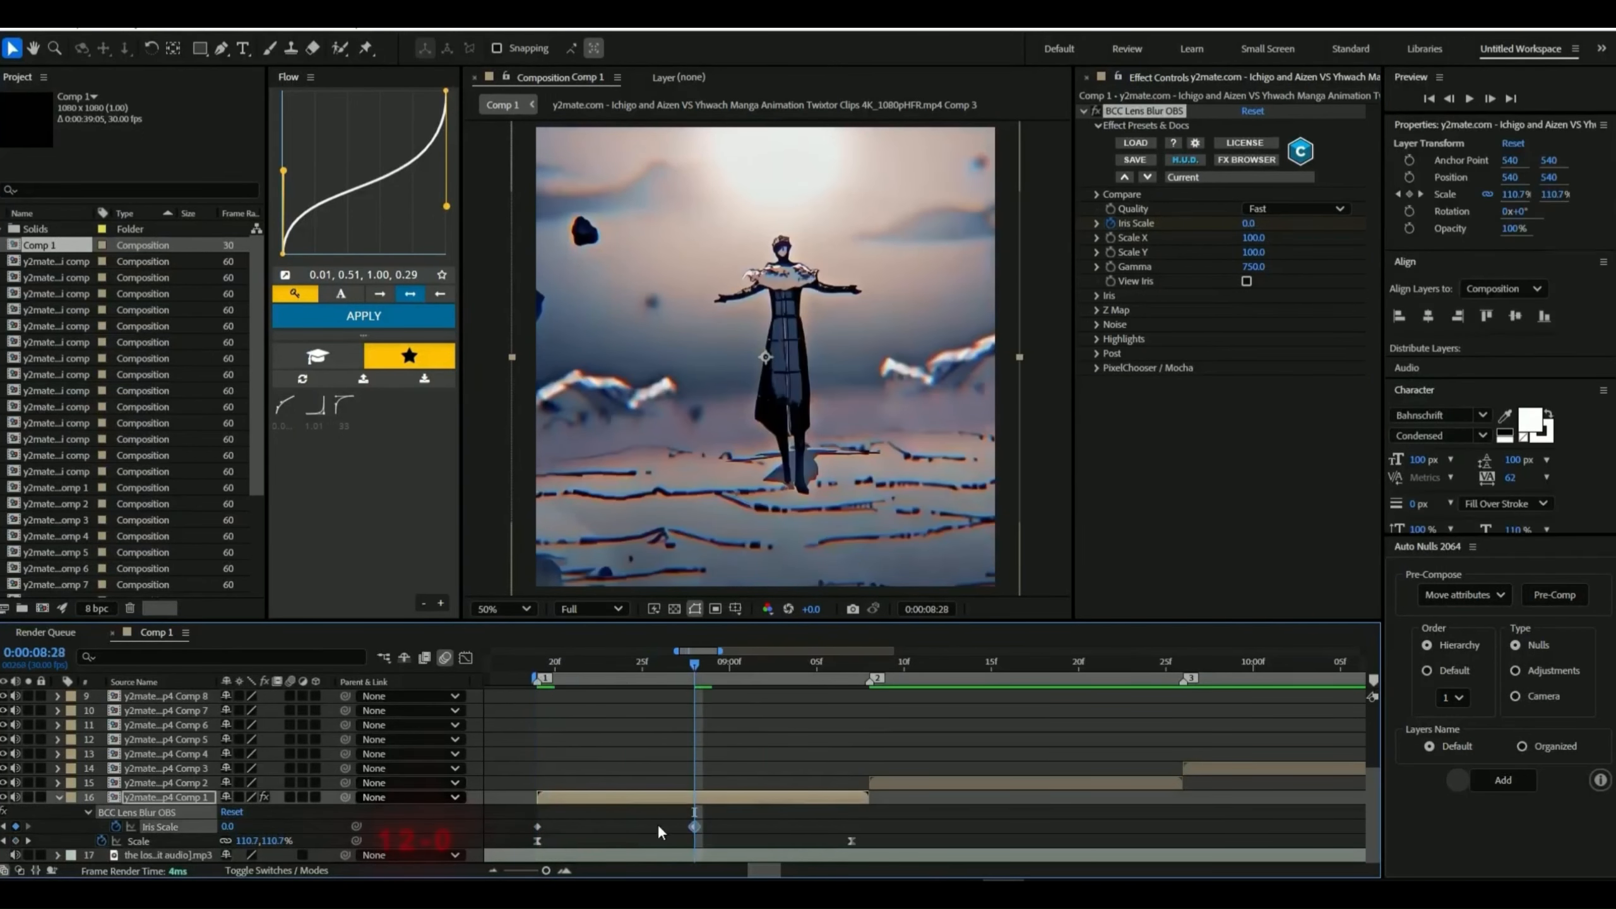
Apply the ease curve 0.01, 0.51, 0.39, 0.93 to both Iris Scale keyframes.
{"action": "left_click", "coordinate": [536, 826]}
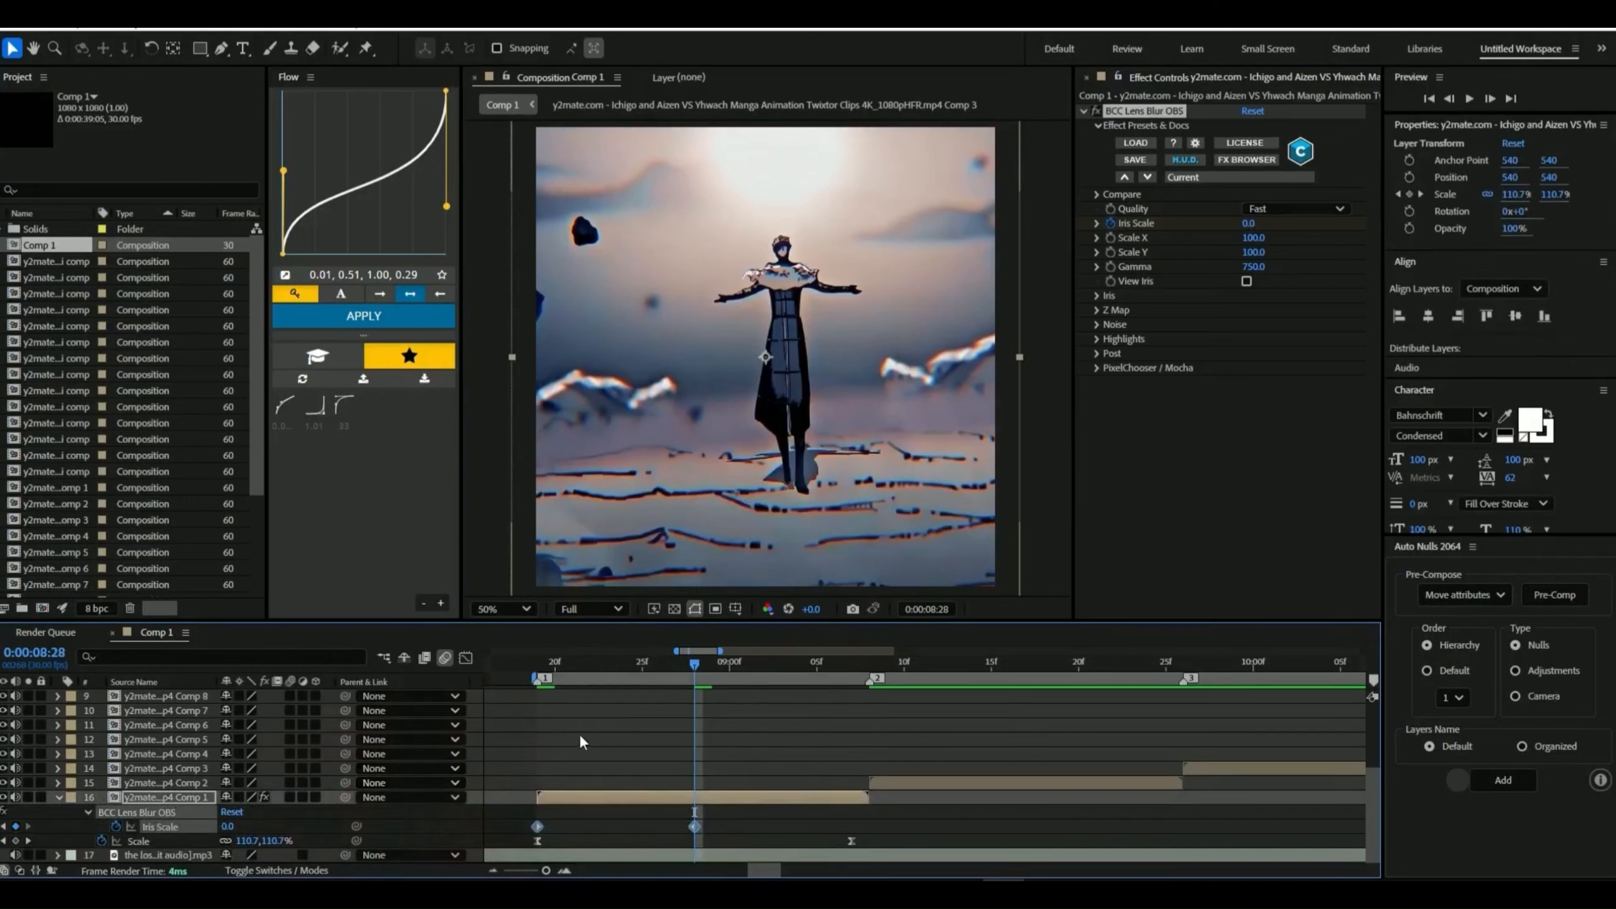
{"action": "left_click_drag", "start_coordinate": [448, 208], "coordinate": [367, 182]}
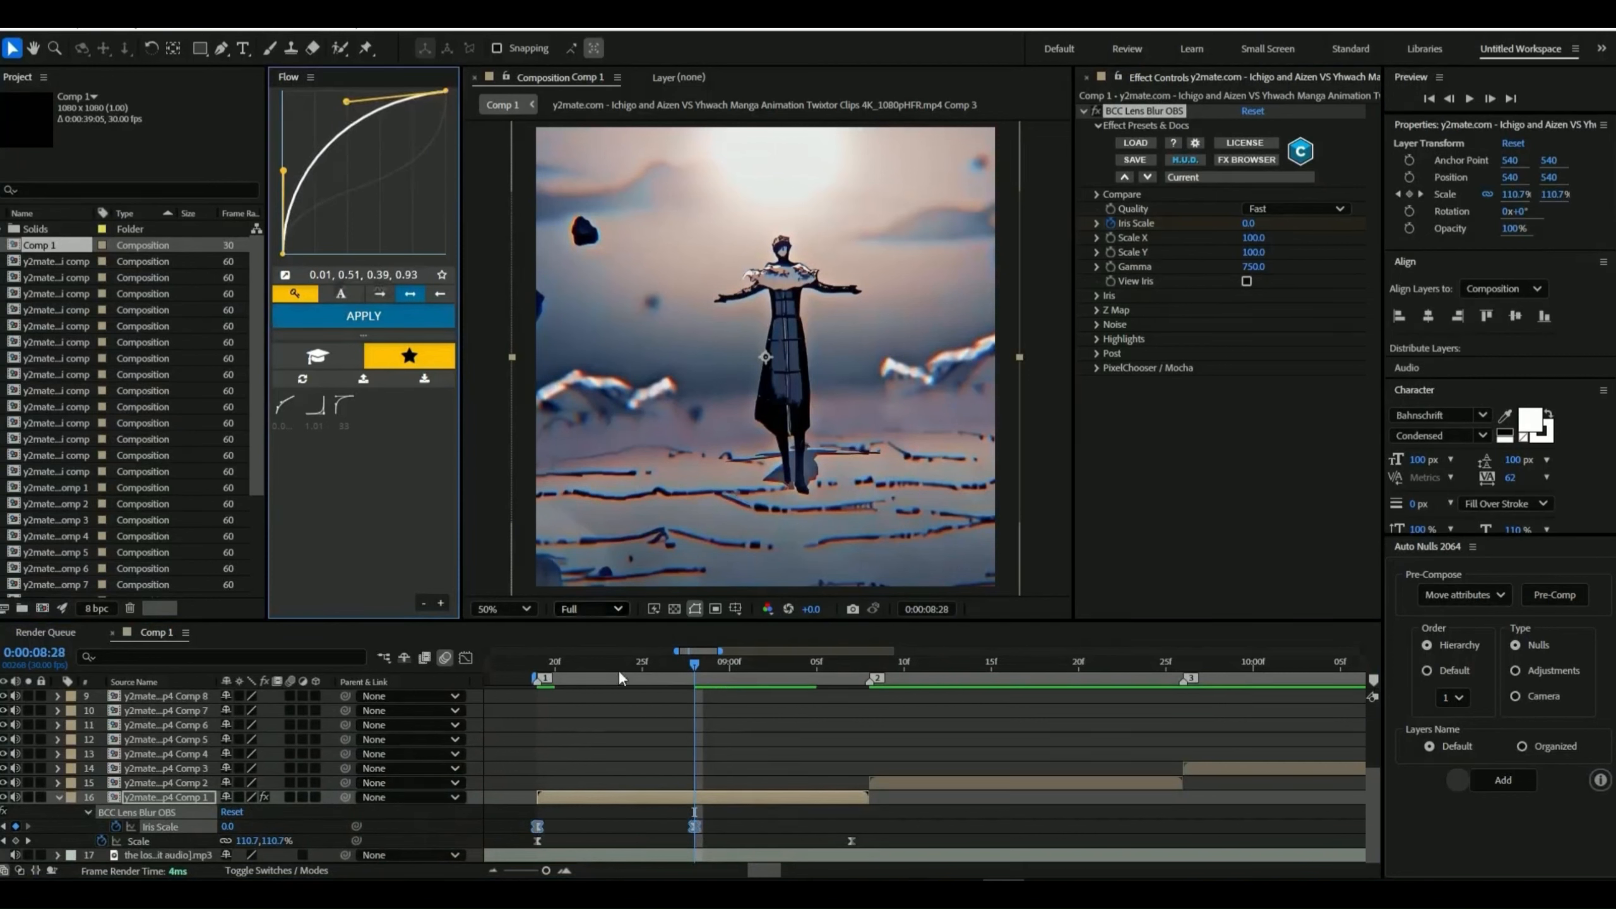
{"action": "left_click", "coordinate": [655, 683]}
Play back the blur and scale animation from the clip's start and return the playhead to 0:00:08:19.
{"action": "left_click_drag", "start_coordinate": [693, 666], "coordinate": [547, 710]}
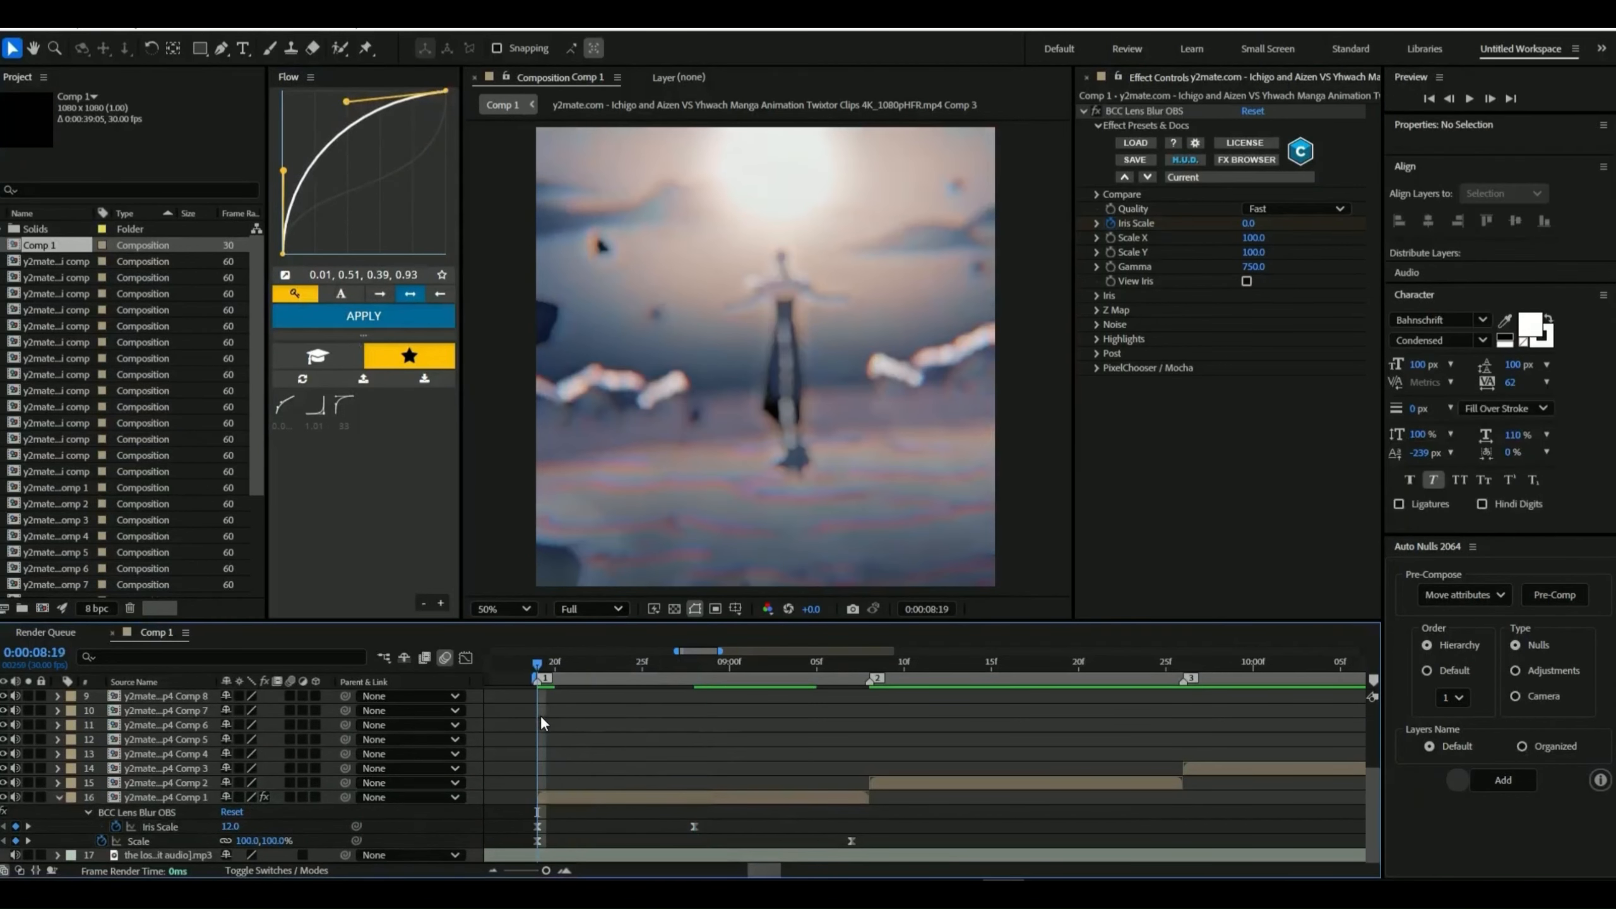
{"action": "key", "text": "space"}
{"action": "key", "text": "space"}
{"action": "key", "text": "space"}
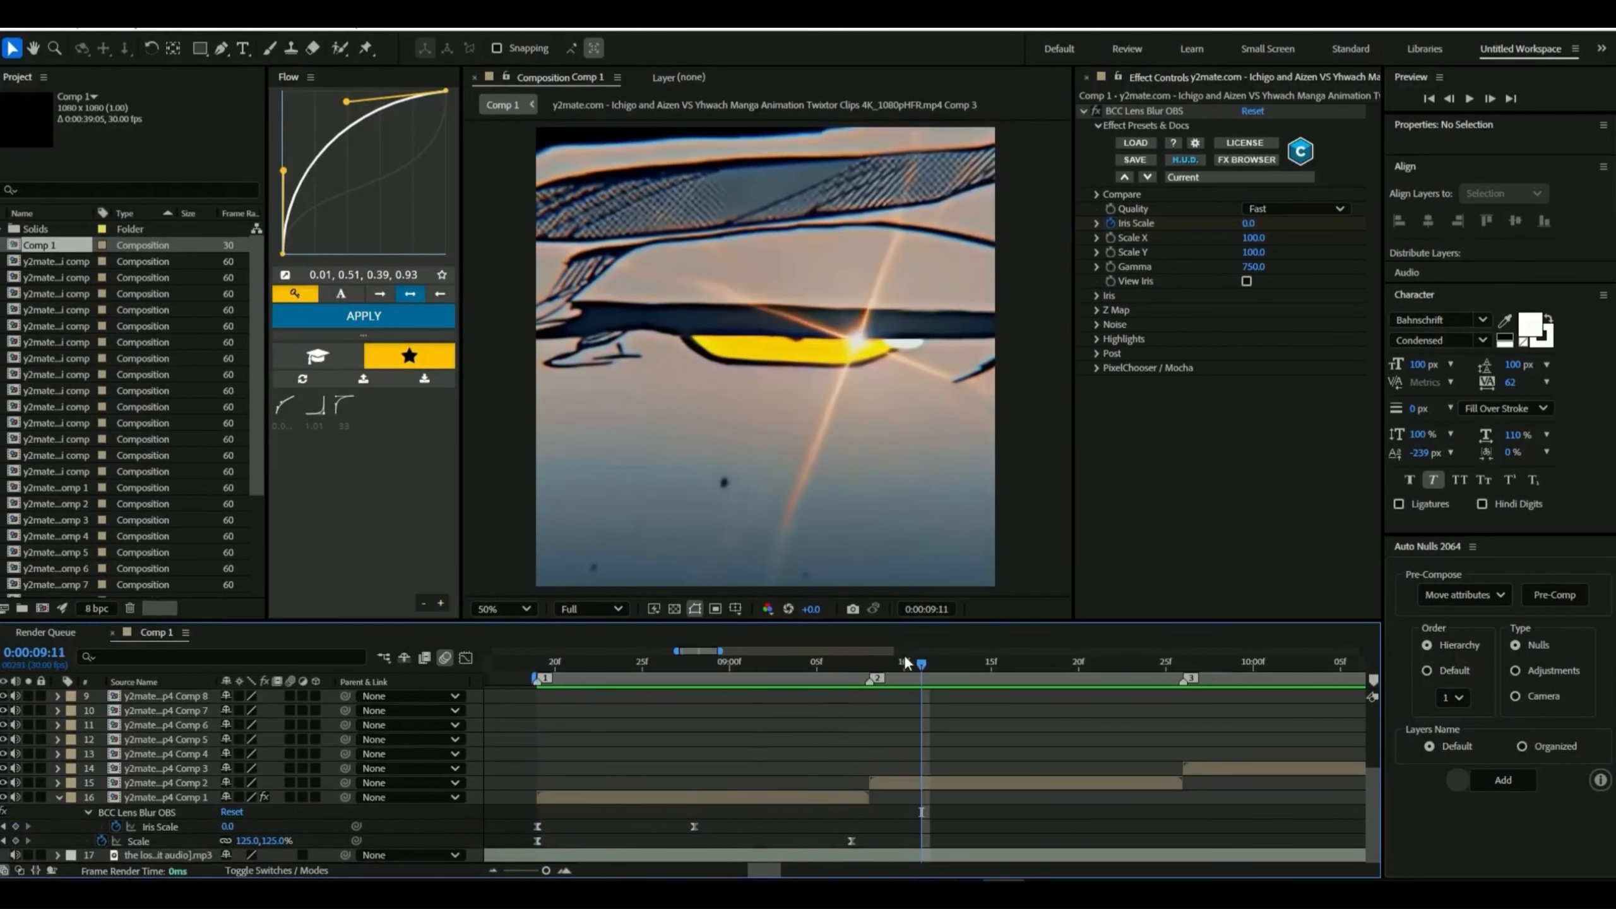
{"action": "key", "text": "space"}
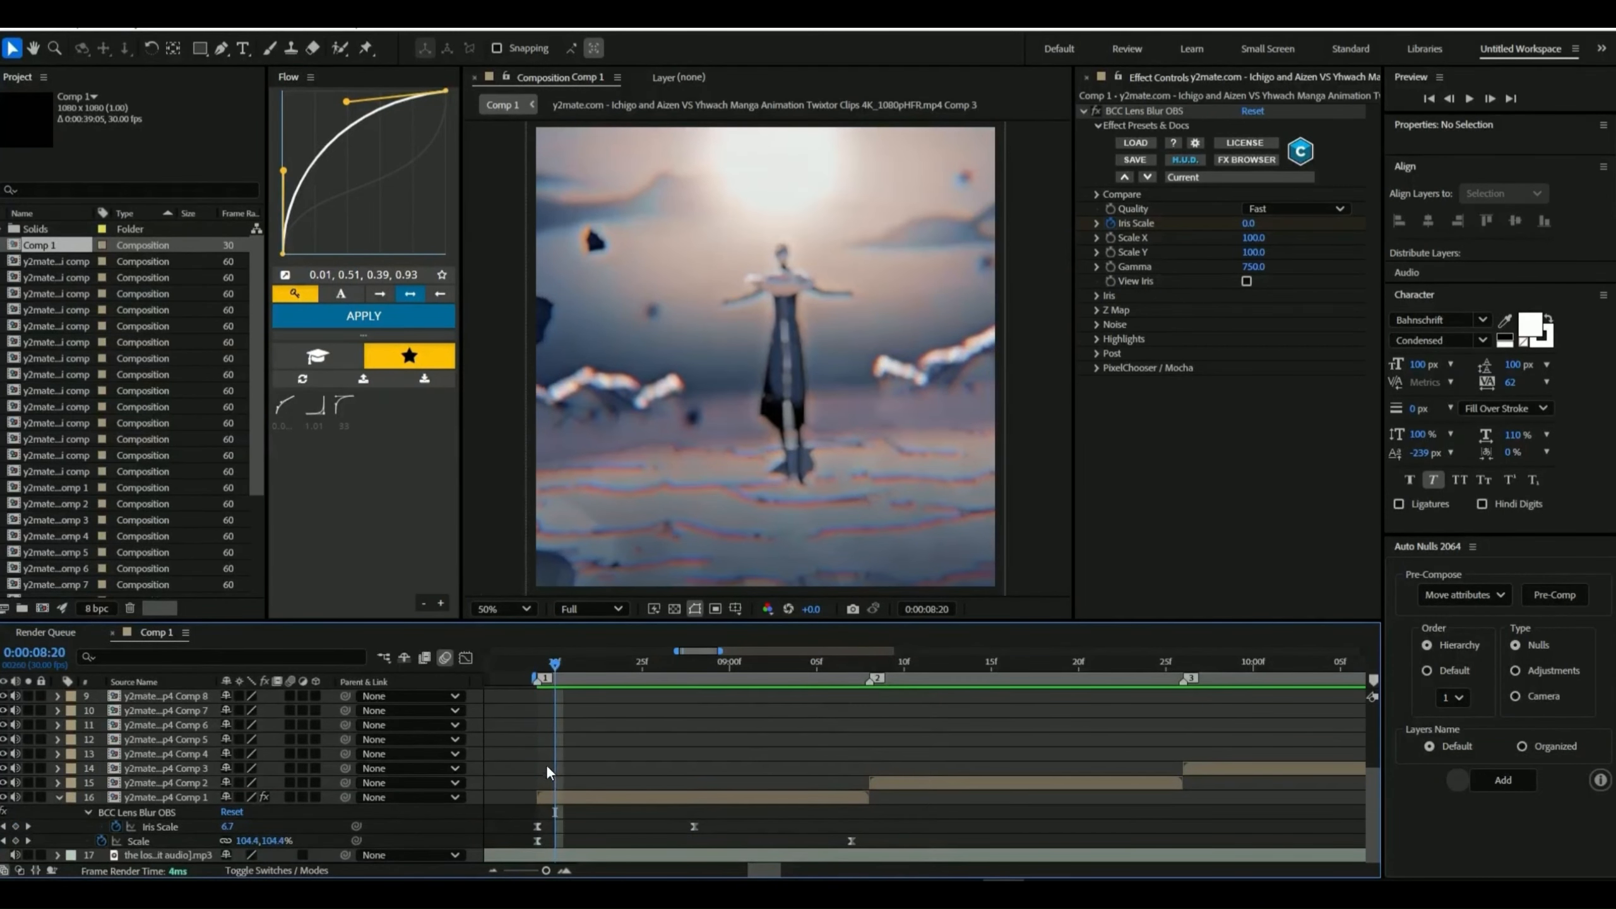
{"action": "left_click_drag", "start_coordinate": [553, 664], "coordinate": [539, 665]}
Collapse the layer properties and apply the Exposure effect to the Comp 1 clip on layer 16.
{"action": "key", "text": "u"}
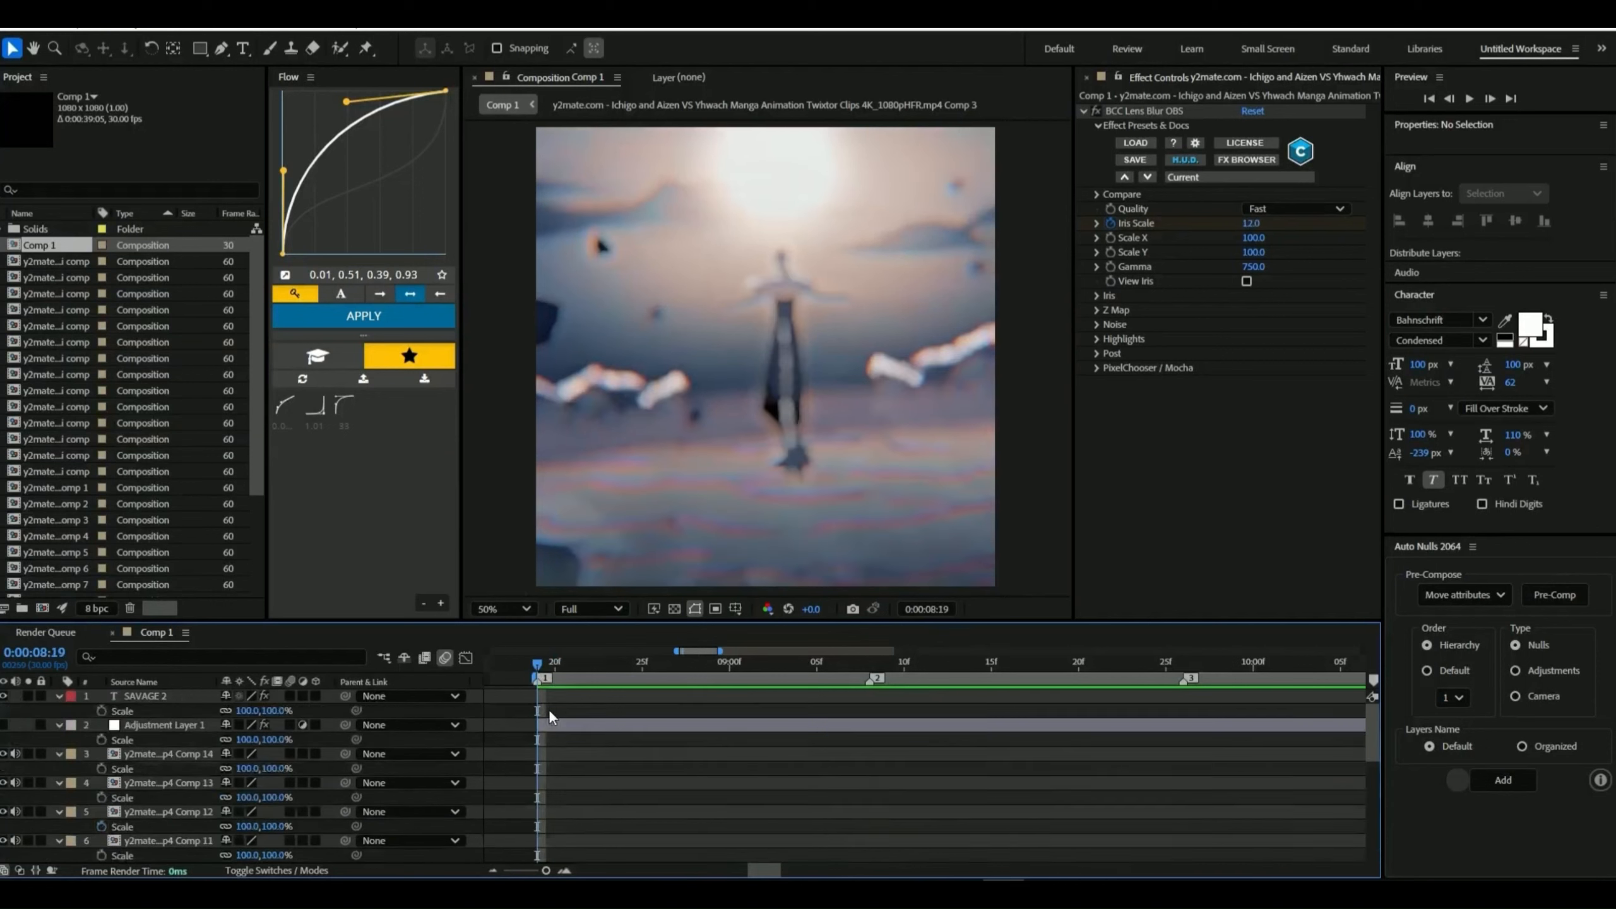
{"action": "key", "text": "u"}
{"action": "scroll", "coordinate": [606, 745], "scroll_direction": "down", "scroll_amount": 3}
{"action": "left_click", "coordinate": [583, 838]}
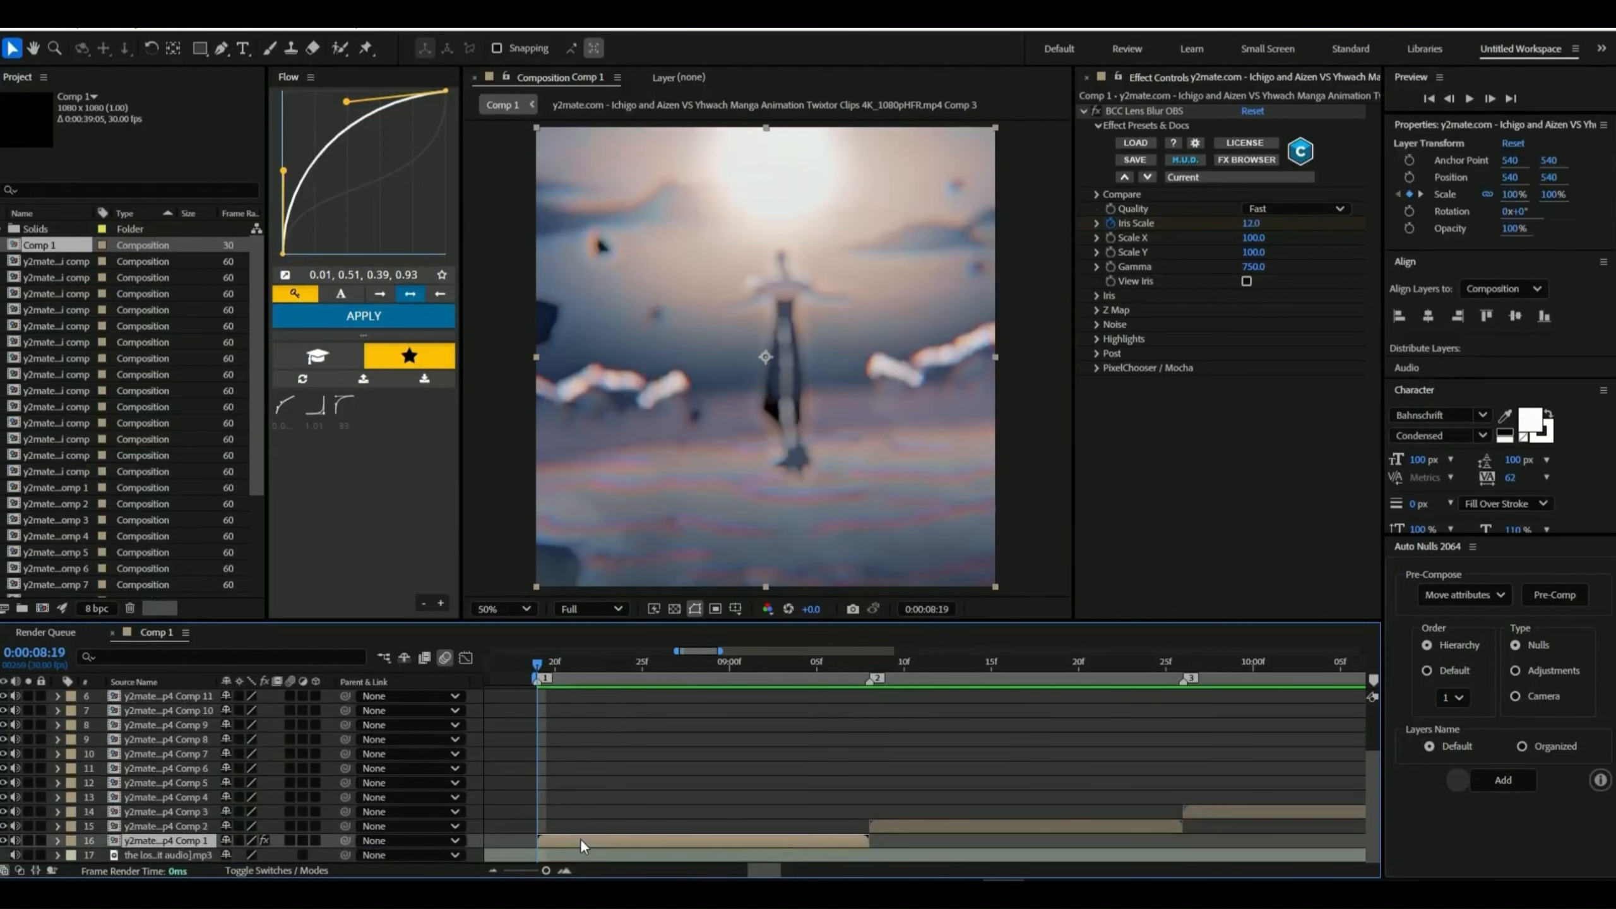
{"action": "key", "text": "ctrl+space"}
{"action": "type", "text": "exposure"}
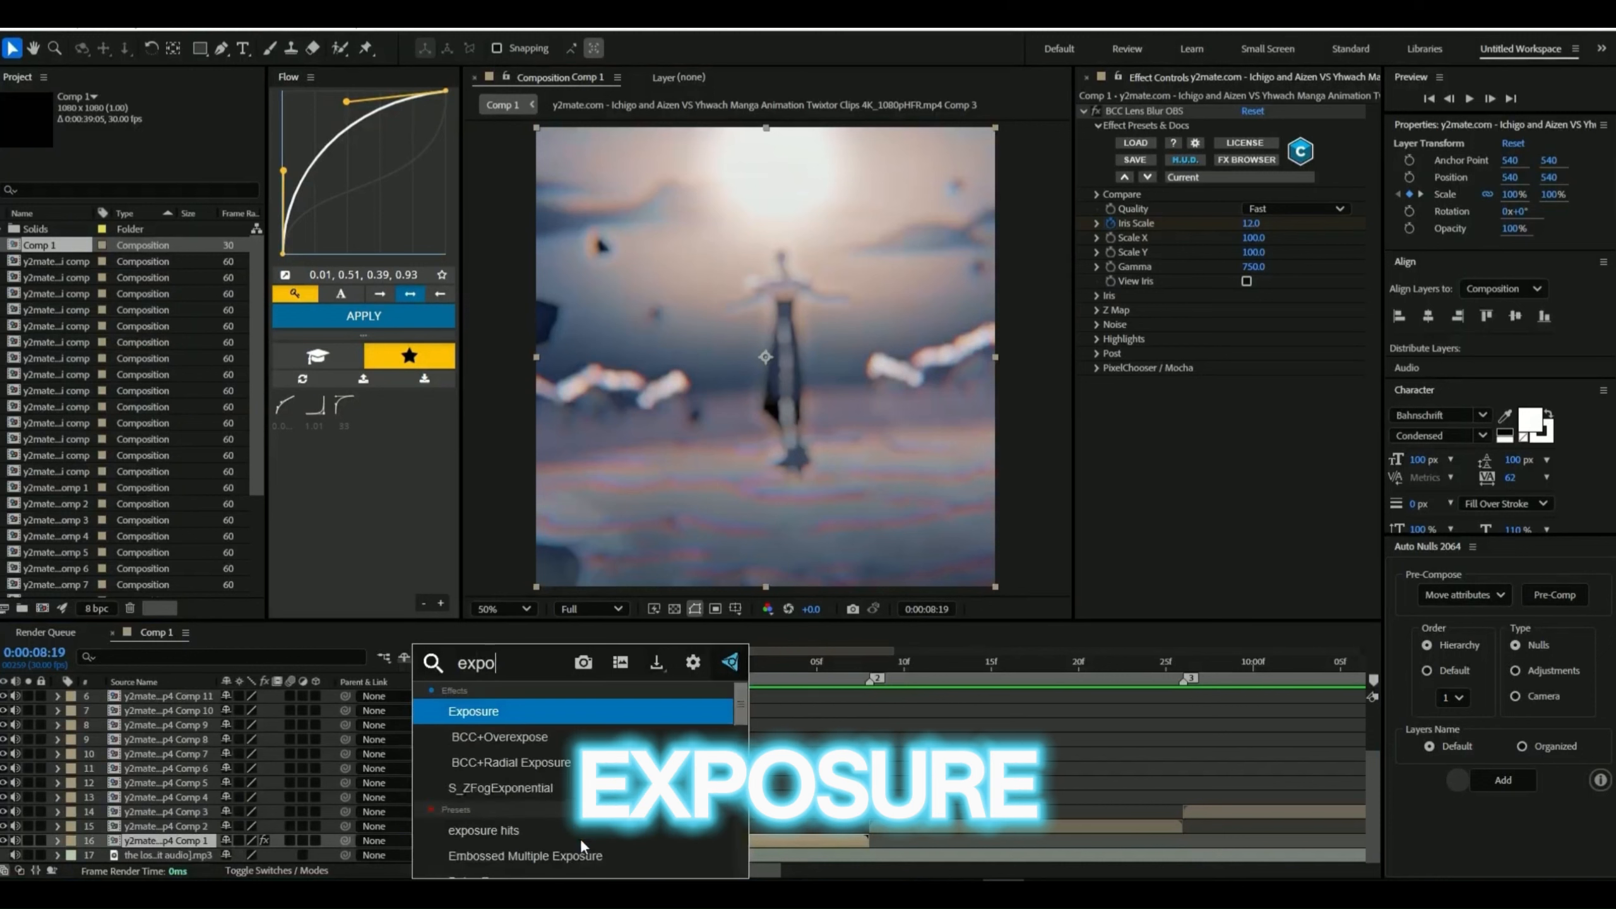
{"action": "key", "text": "Down"}
{"action": "key", "text": "Down"}
{"action": "left_click", "coordinate": [505, 707]}
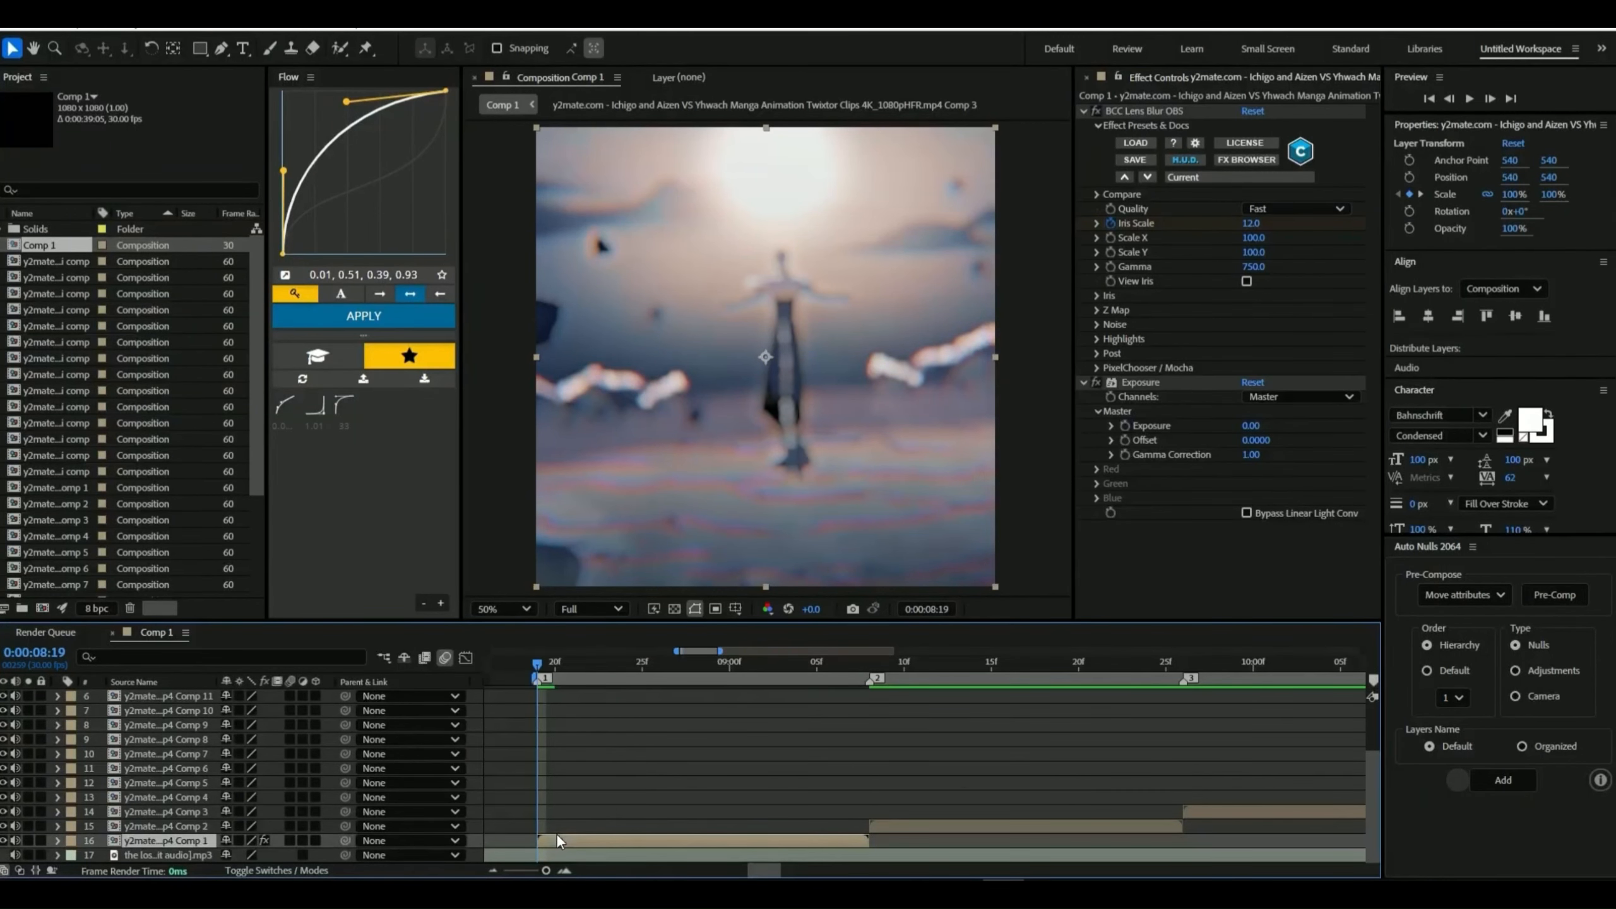
Keyframe the clip's Exposure from 1.50 at 0:00:08:19 to 0 at 0:00:09:00.
{"action": "left_click", "coordinate": [1253, 425]}
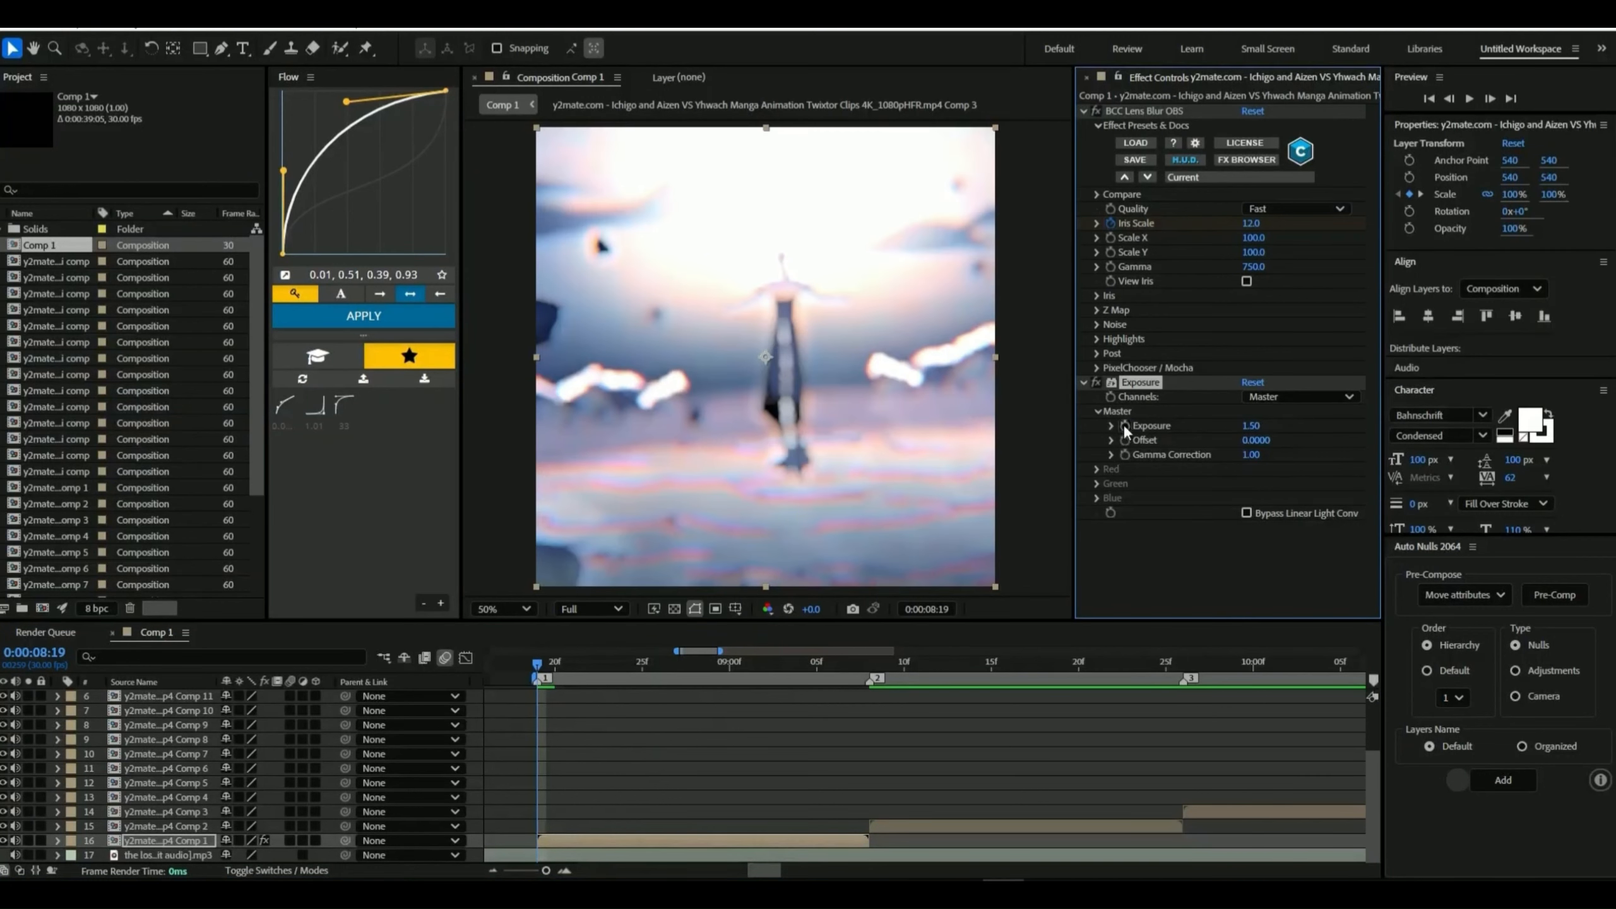
{"action": "left_click", "coordinate": [669, 741]}
{"action": "key", "text": "u"}
{"action": "left_click_drag", "start_coordinate": [541, 674], "coordinate": [740, 680]}
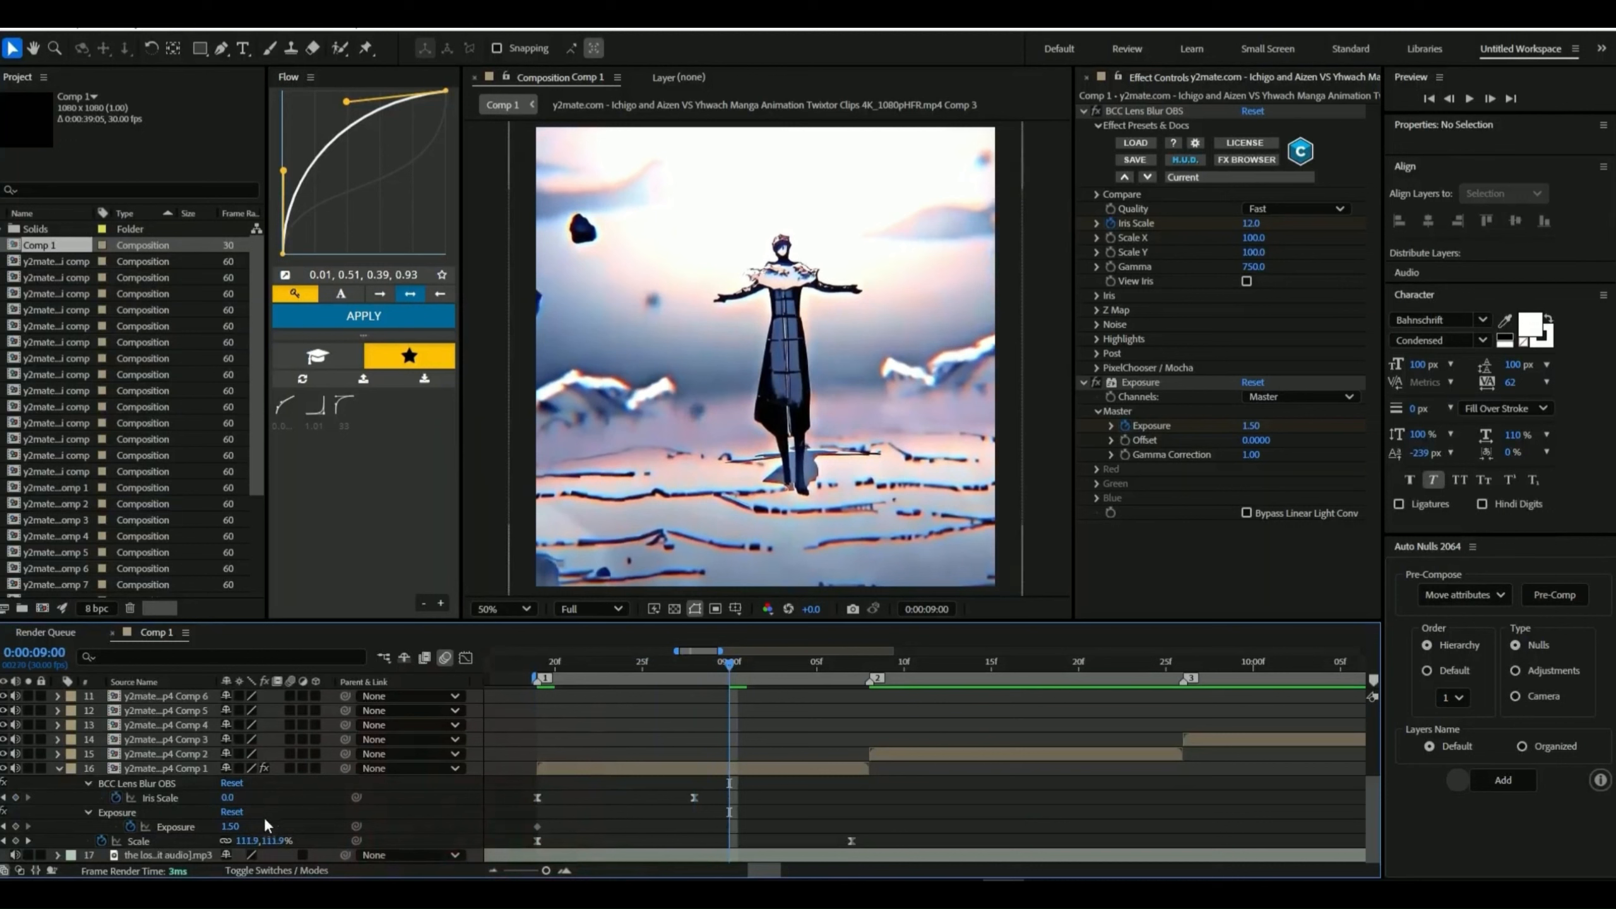
{"action": "type", "text": "0"}
{"action": "key", "text": "Return"}
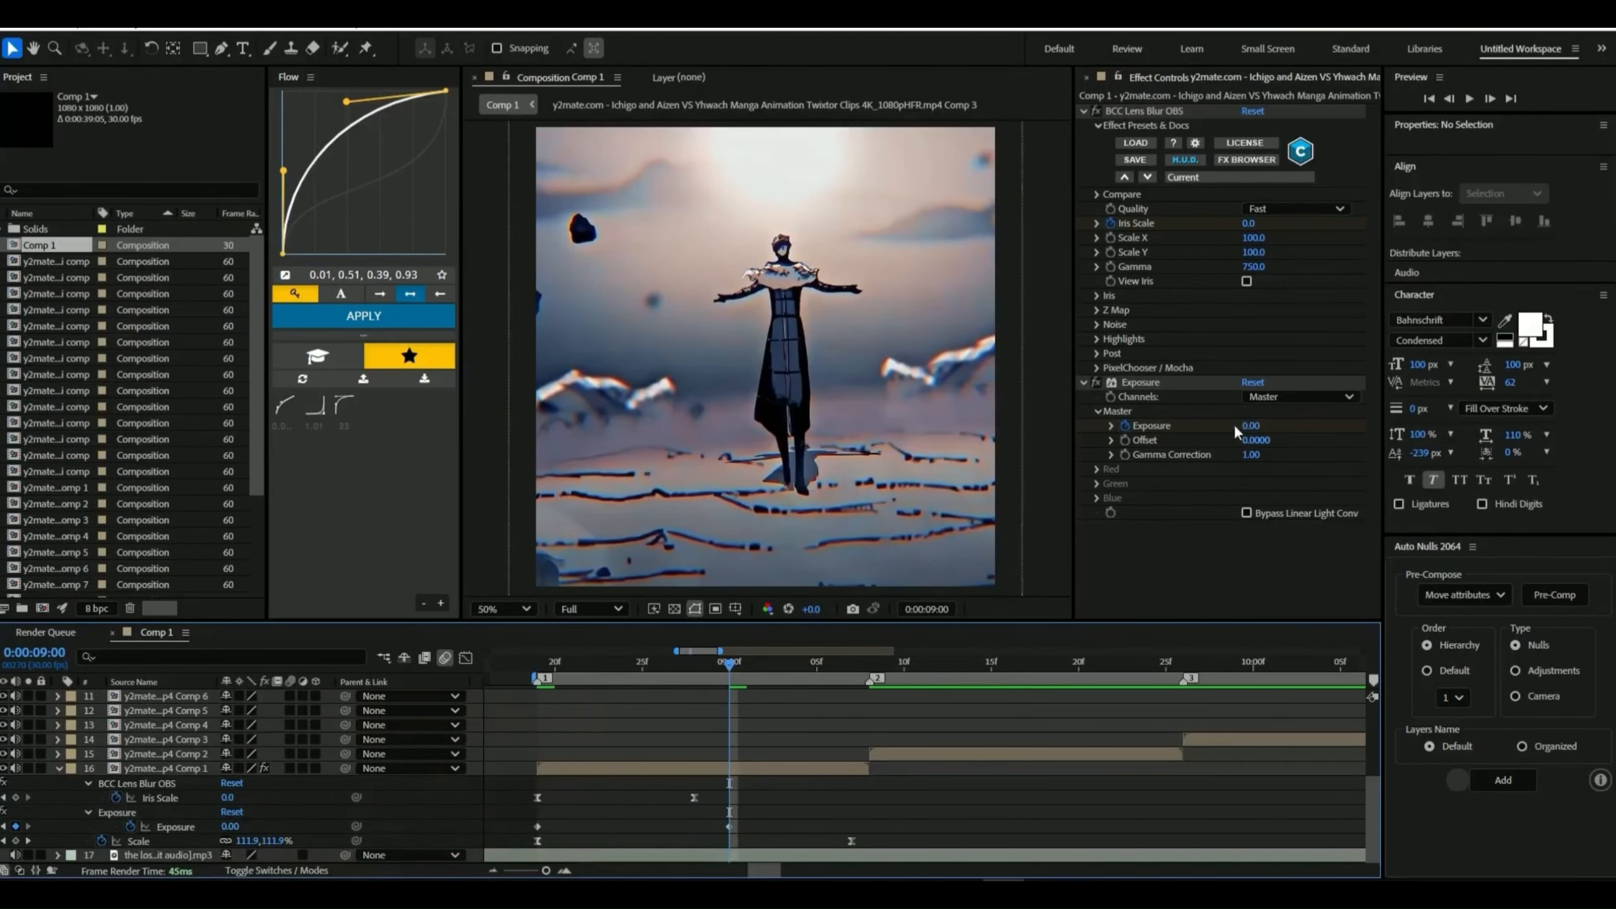
Apply the ease curve 0.01, 0.51, 0.39, 0.93 to both Exposure keyframes.
{"action": "left_click_drag", "start_coordinate": [767, 824], "coordinate": [532, 831]}
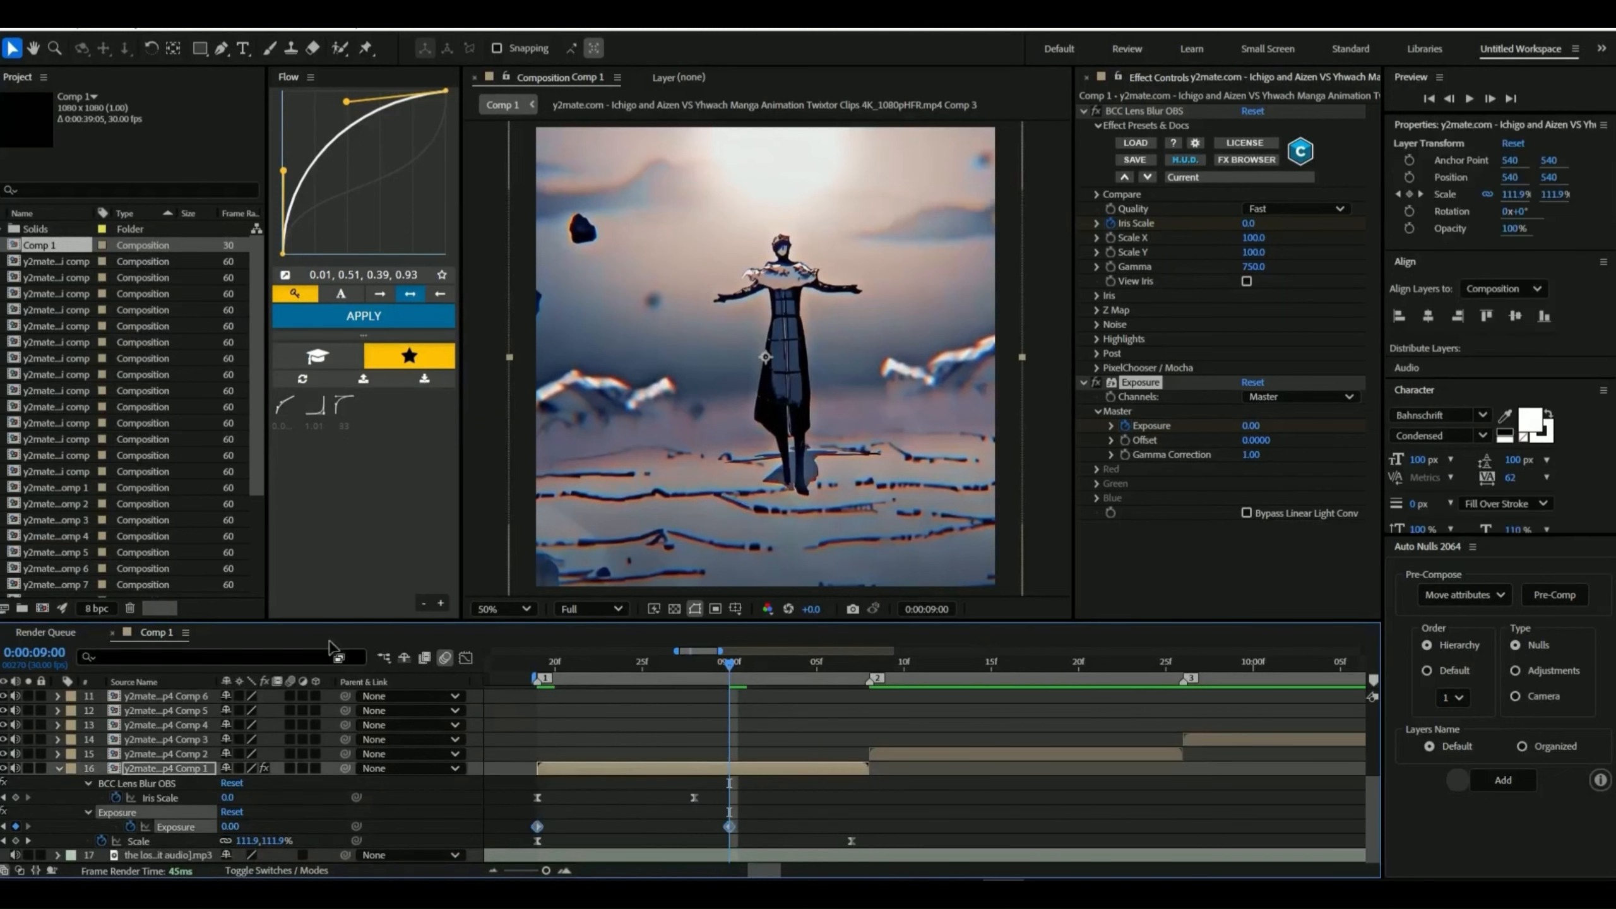
{"action": "left_click", "coordinate": [349, 330]}
{"action": "left_click", "coordinate": [784, 714]}
Play back the clip's blur, exposure and scale animation, then place the playhead at the second clip's start, 0:00:09:08.
{"action": "left_click_drag", "start_coordinate": [738, 664], "coordinate": [546, 726]}
{"action": "key", "text": "space"}
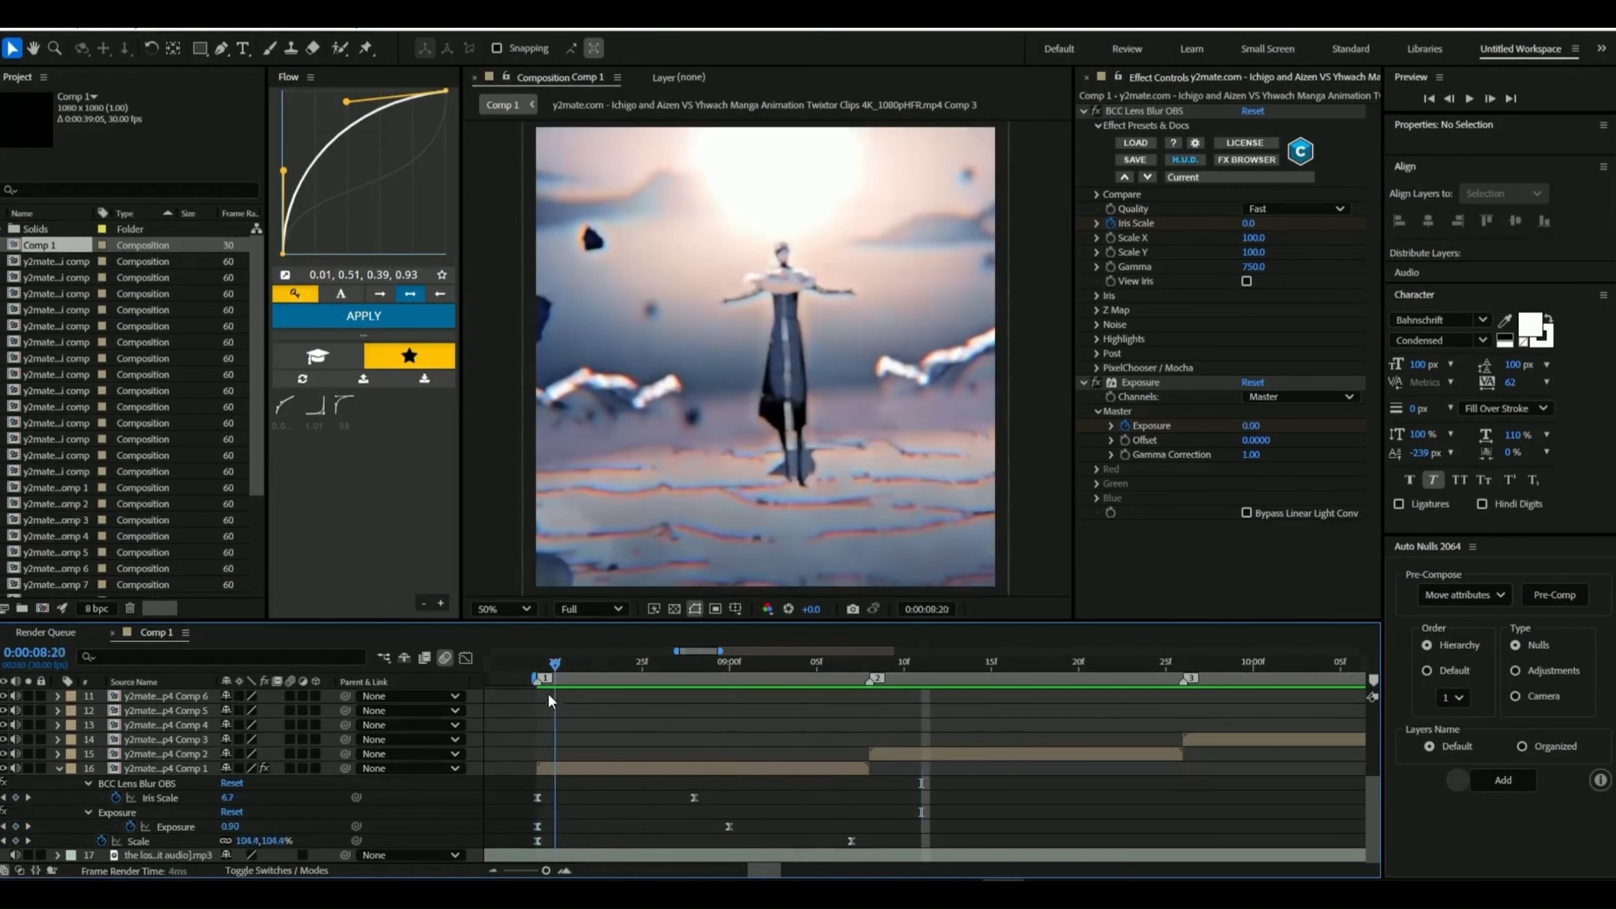
{"action": "key", "text": "space"}
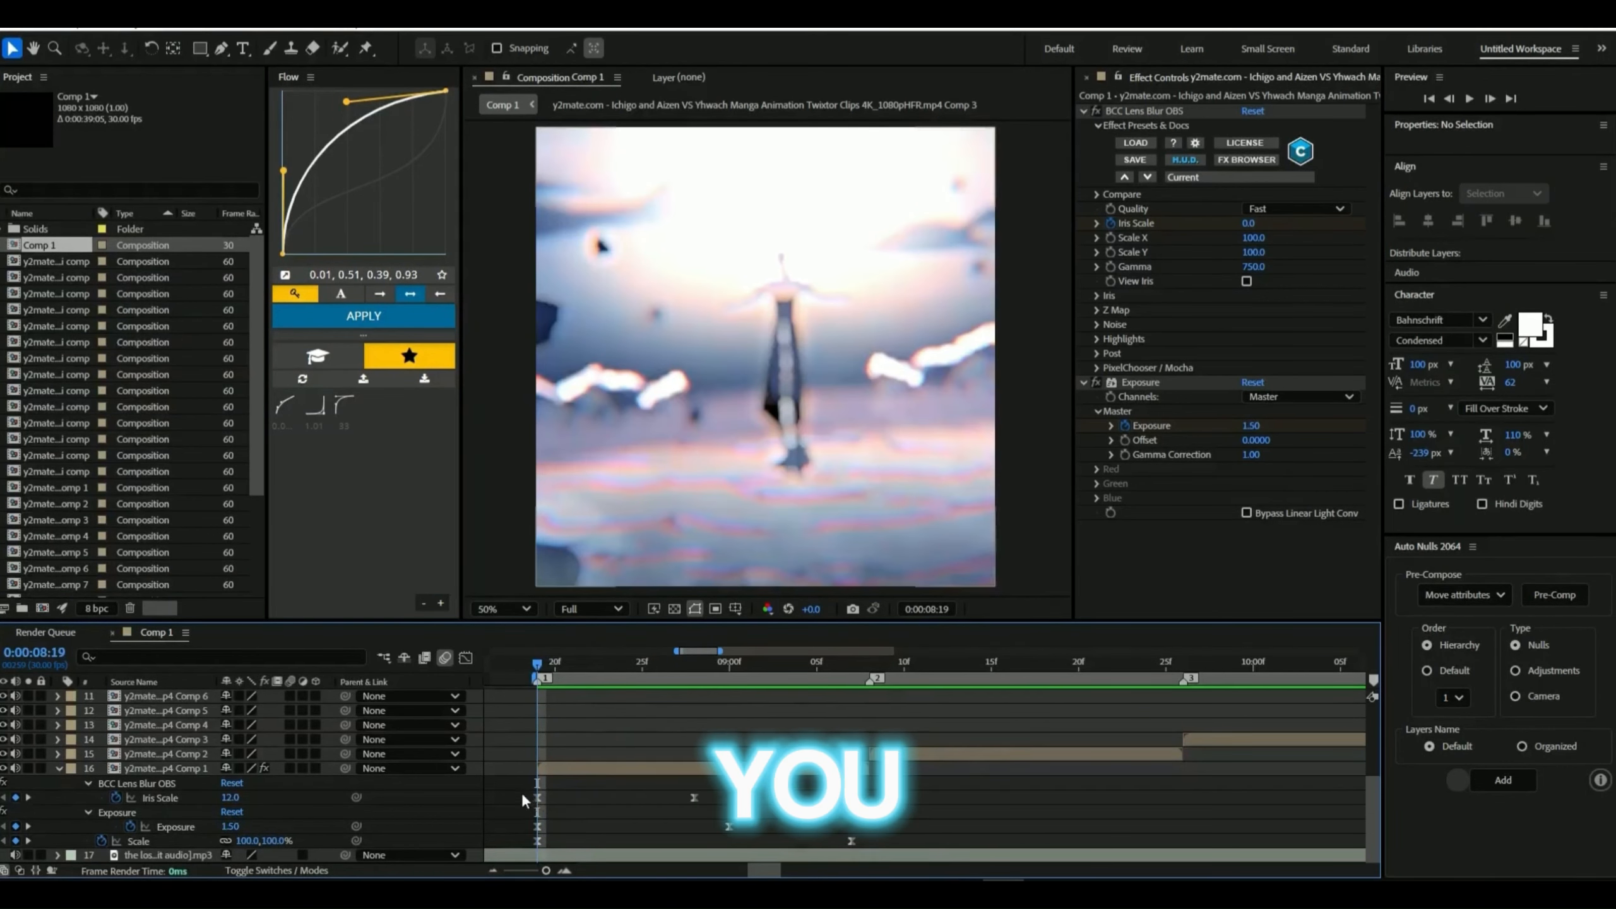
{"action": "left_click_drag", "start_coordinate": [521, 793], "coordinate": [896, 866]}
{"action": "left_click", "coordinate": [806, 695]}
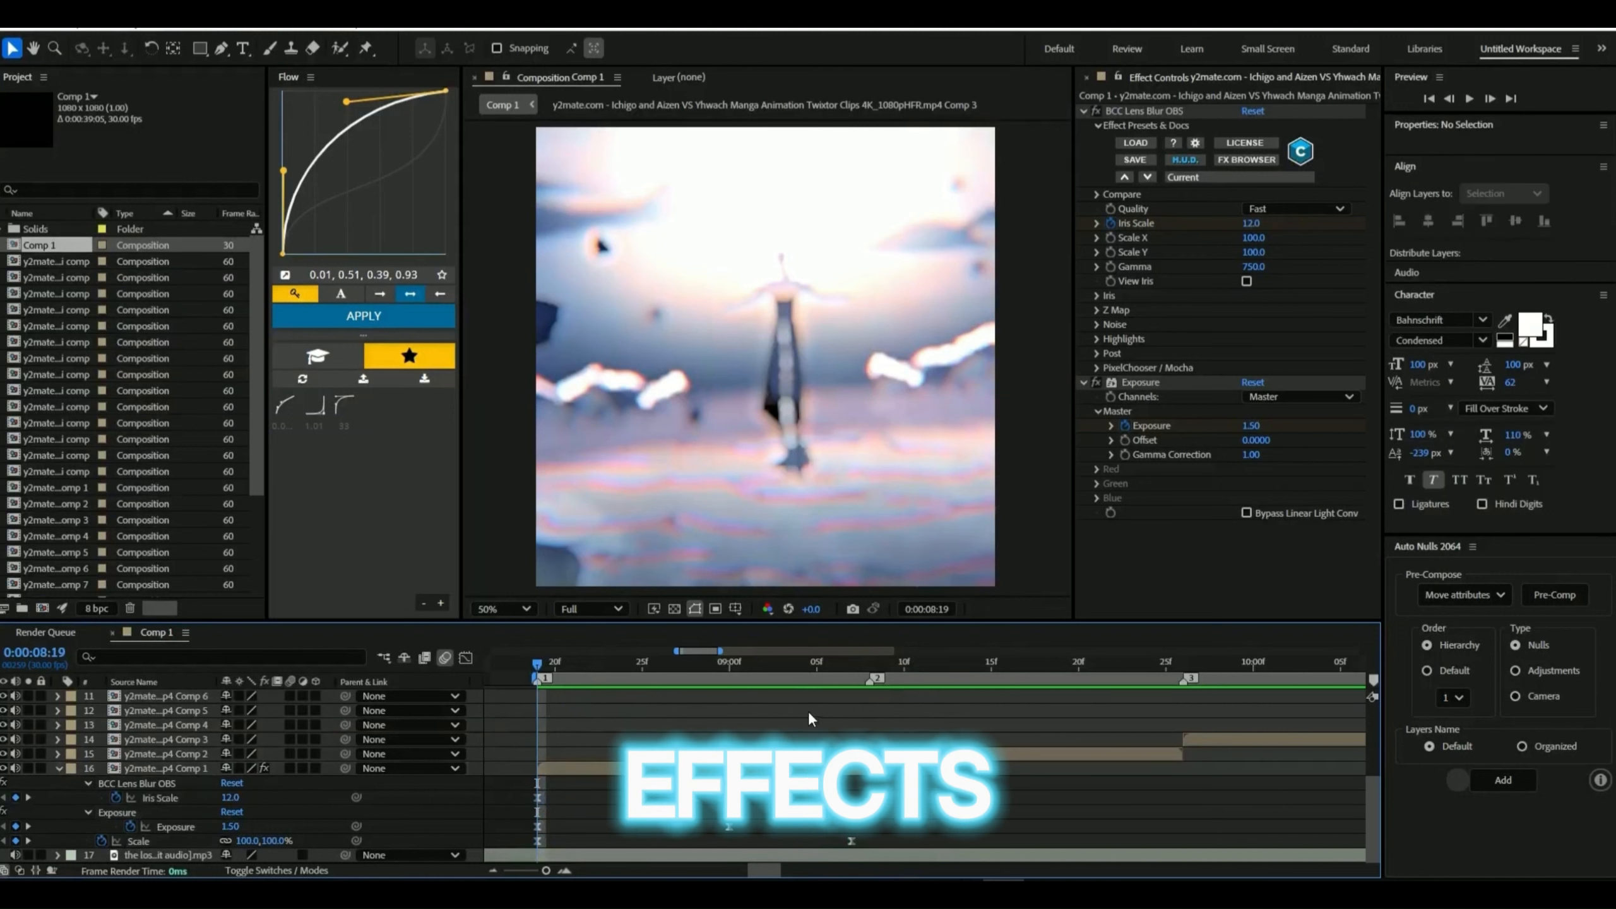
{"action": "key", "text": "space"}
{"action": "left_click_drag", "start_coordinate": [909, 662], "coordinate": [869, 677]}
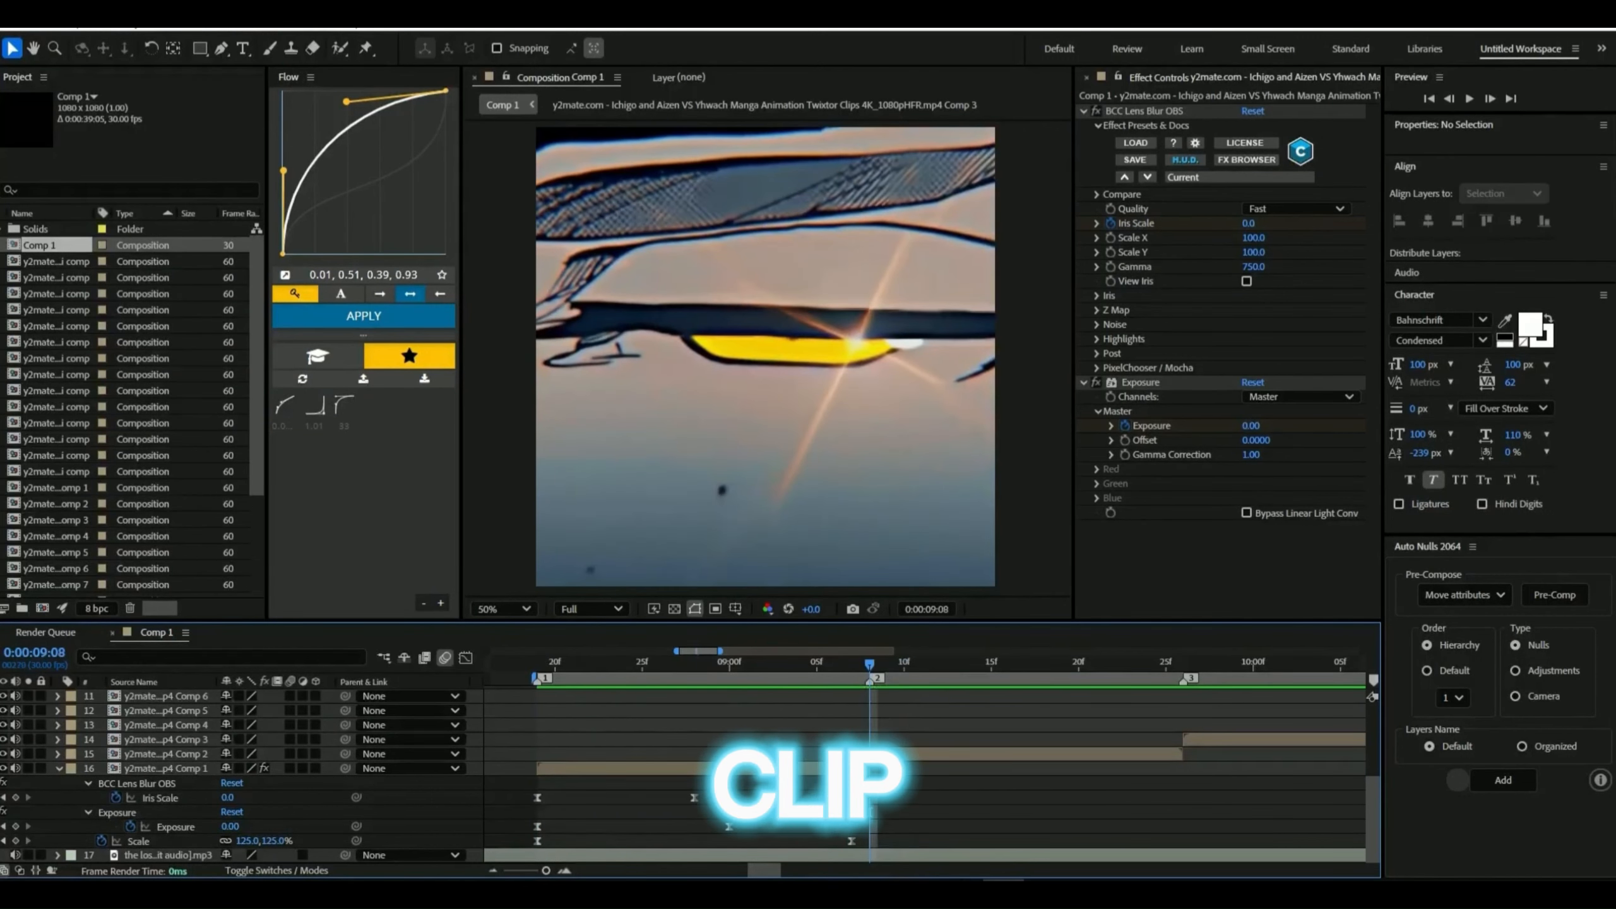
Paste the lens blur, exposure and scale keyframes onto the Comp 2 clip at 0:00:09:08 and compress their spacing to end inside the clip.
{"action": "left_click", "coordinate": [166, 753]}
{"action": "key", "text": "ctrl+v"}
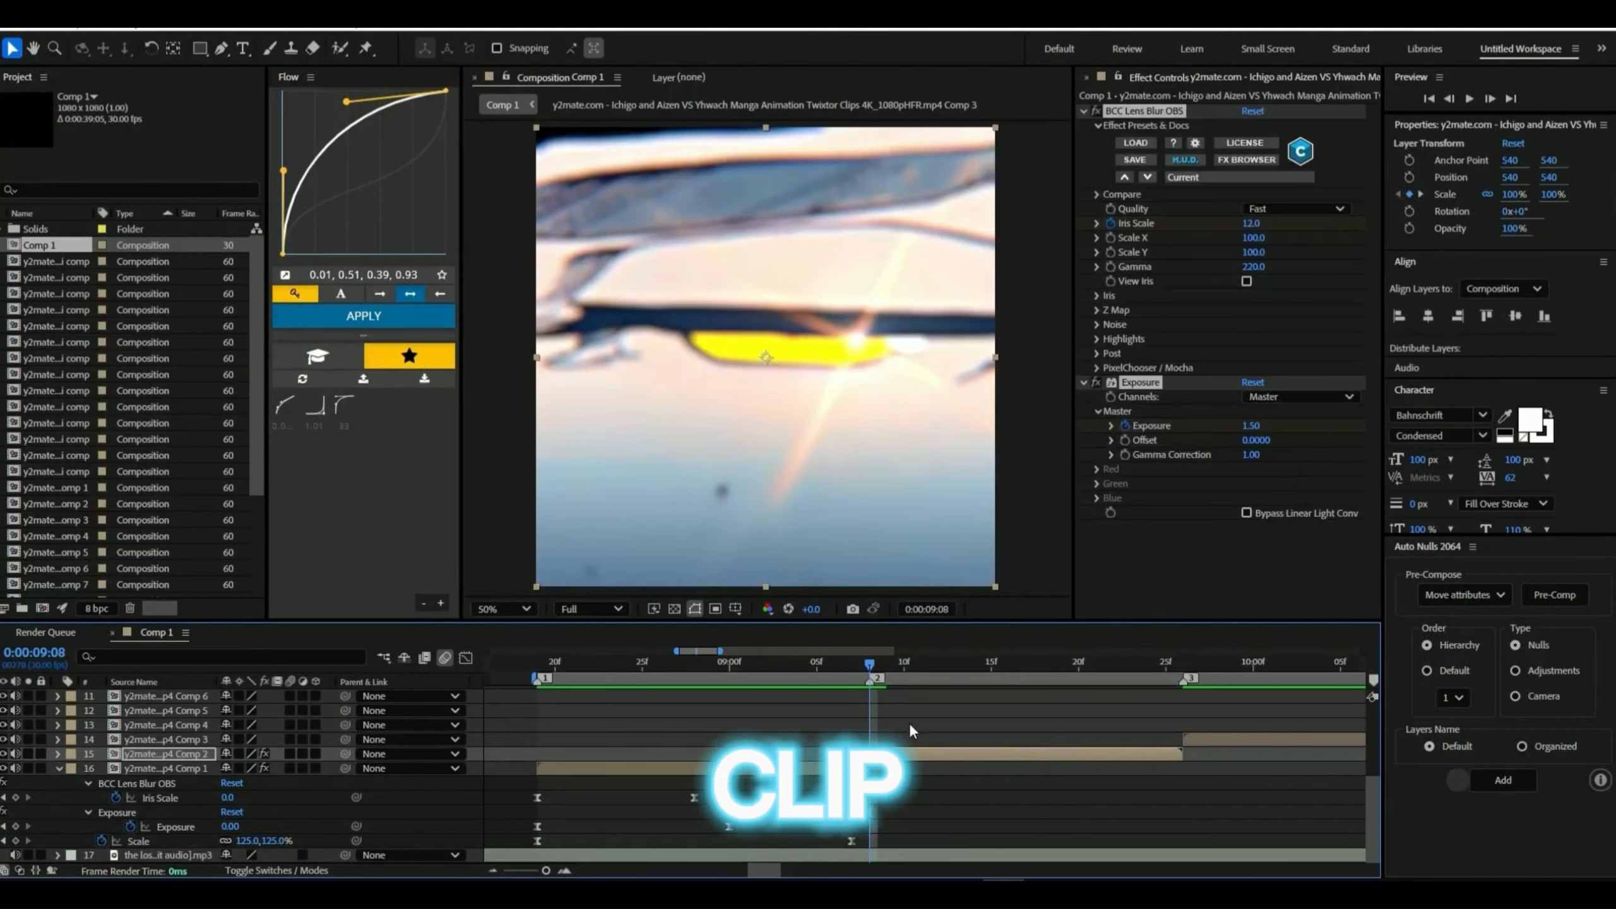
{"action": "key", "text": "u"}
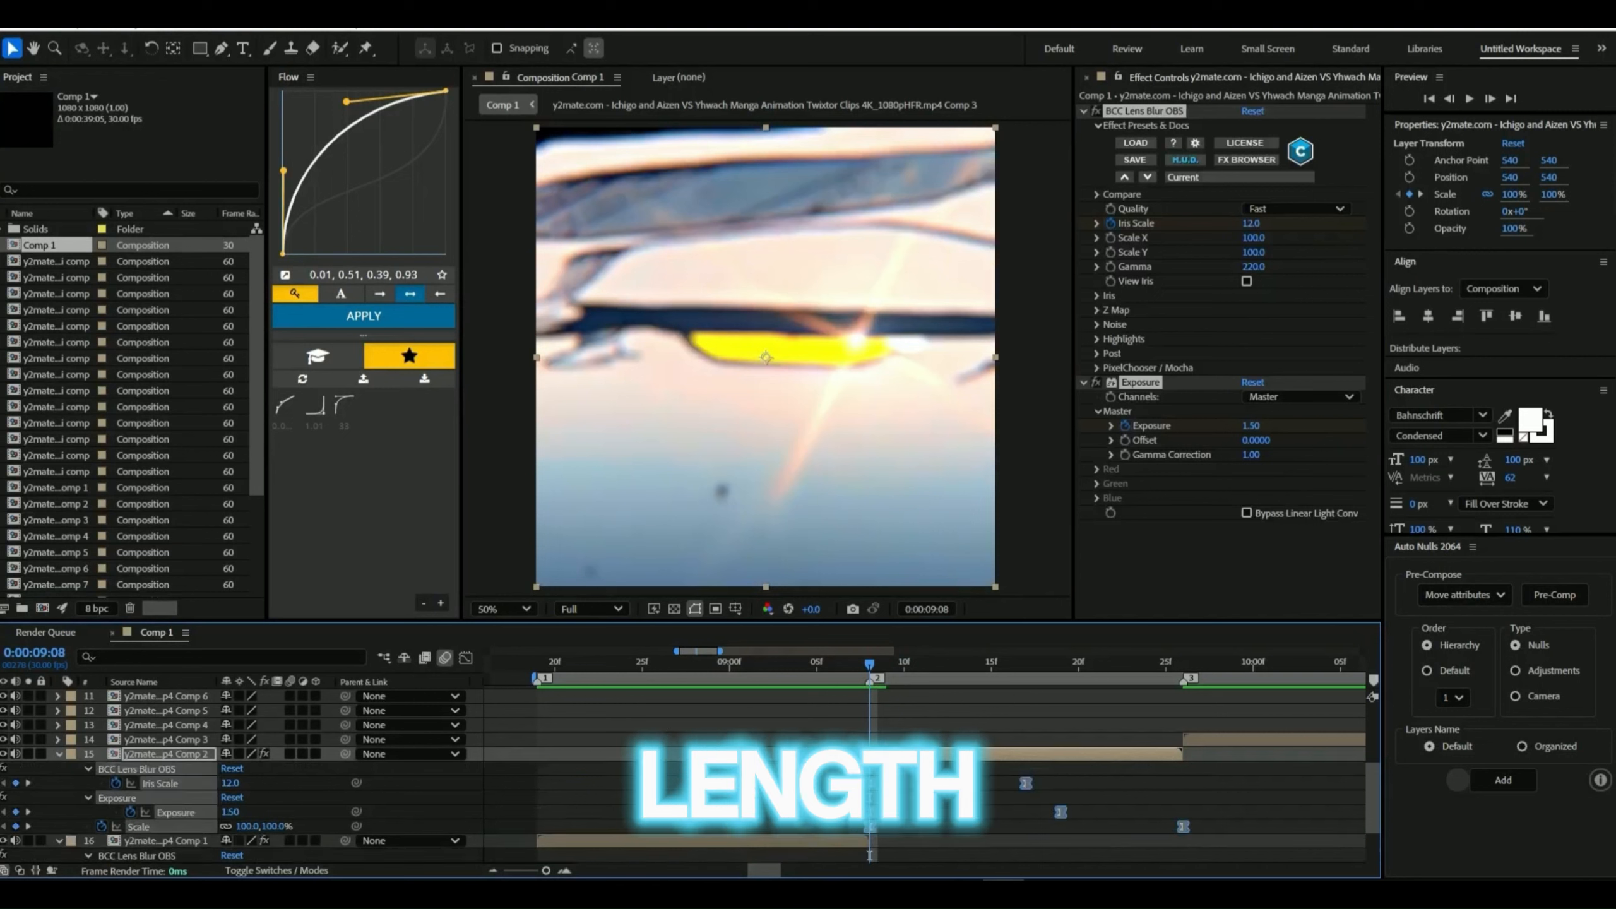
{"action": "left_click", "coordinate": [1178, 827]}
{"action": "left_click_drag", "start_coordinate": [788, 764], "coordinate": [1160, 826]}
{"action": "left_click", "coordinate": [1193, 821]}
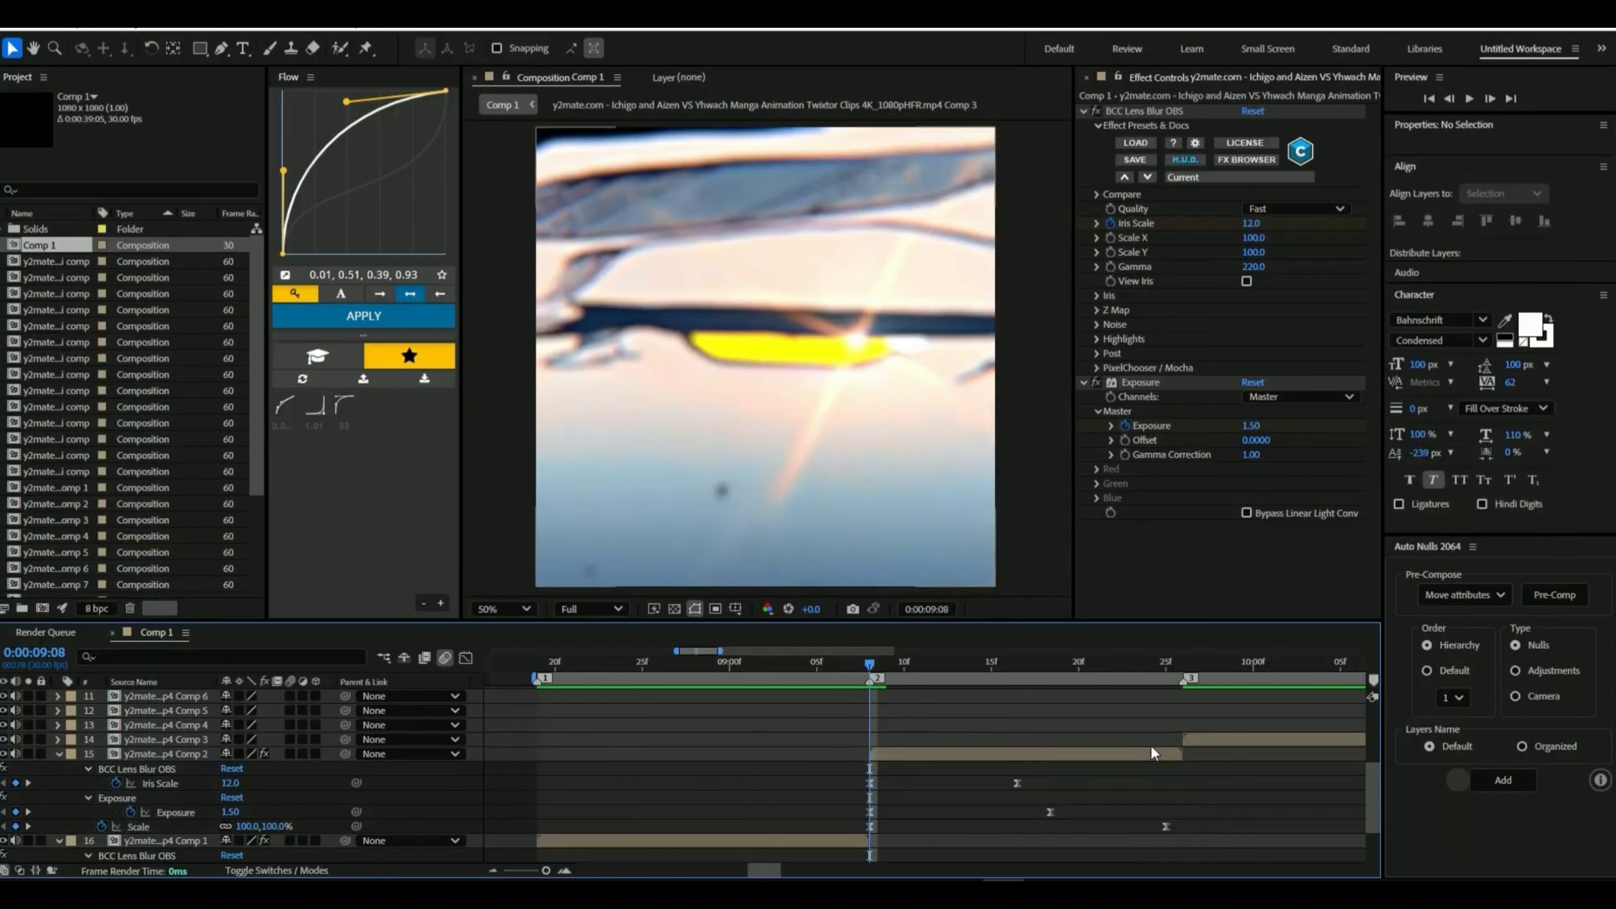
Paste the copied effects and scale keyframes onto the Comp 3 clip at 0:00:09:26, reveal them and play back the result.
{"action": "key", "text": "space"}
{"action": "key", "text": "space"}
{"action": "left_click_drag", "start_coordinate": [1250, 667], "coordinate": [1184, 702]}
{"action": "left_click_drag", "start_coordinate": [712, 651], "coordinate": [730, 649]}
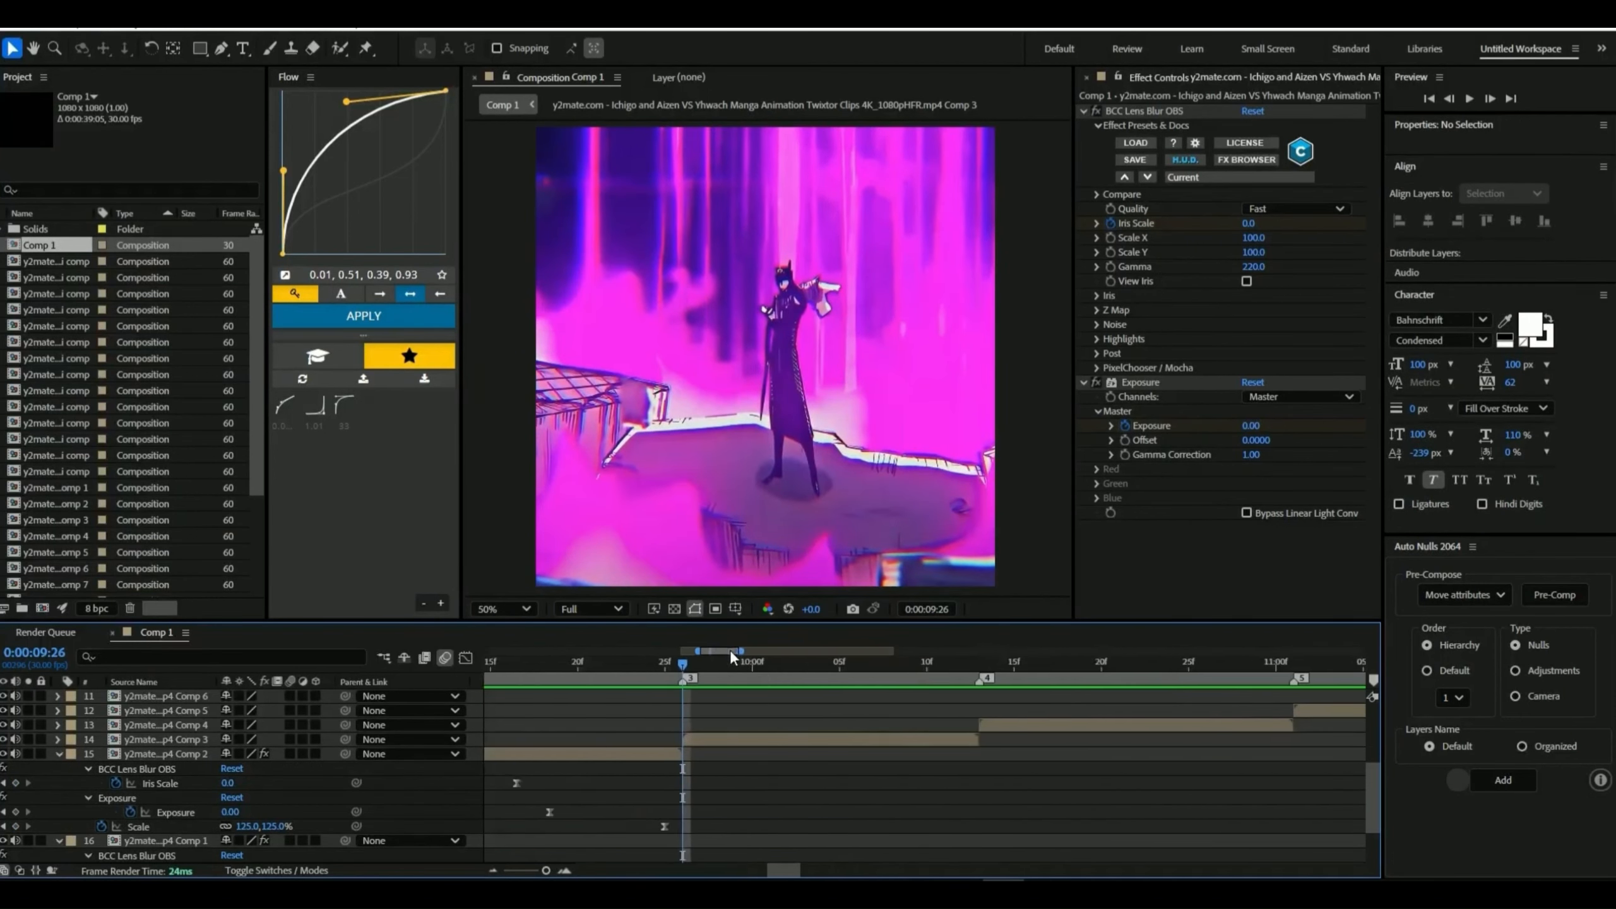
{"action": "left_click", "coordinate": [773, 737]}
{"action": "key", "text": "ctrl+v"}
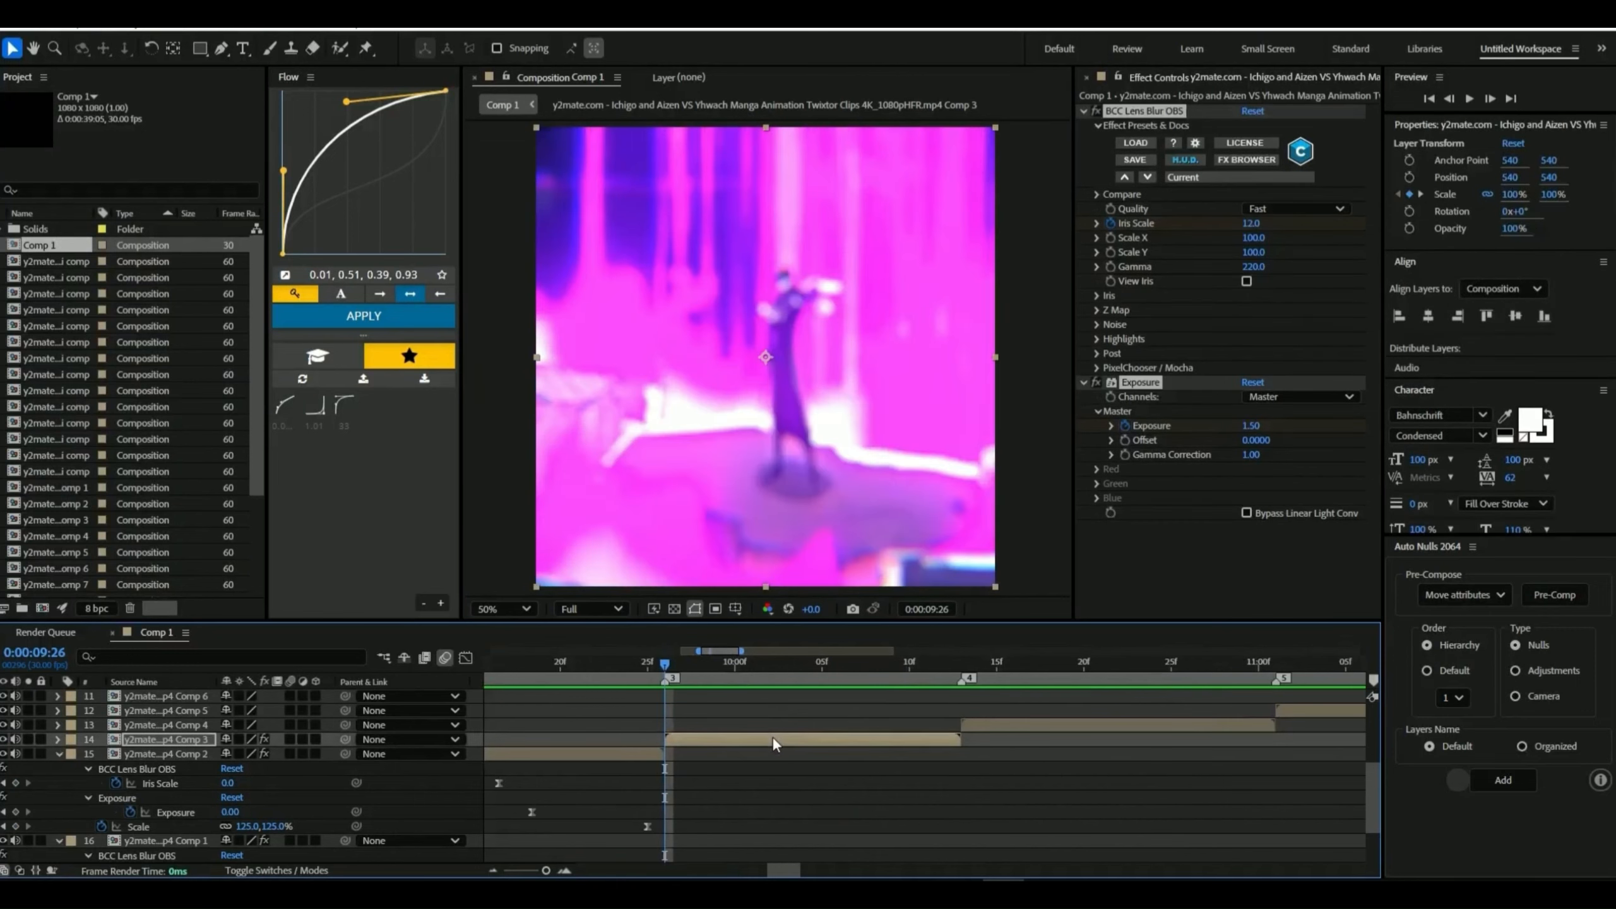
{"action": "key", "text": "u"}
{"action": "key", "text": "space"}
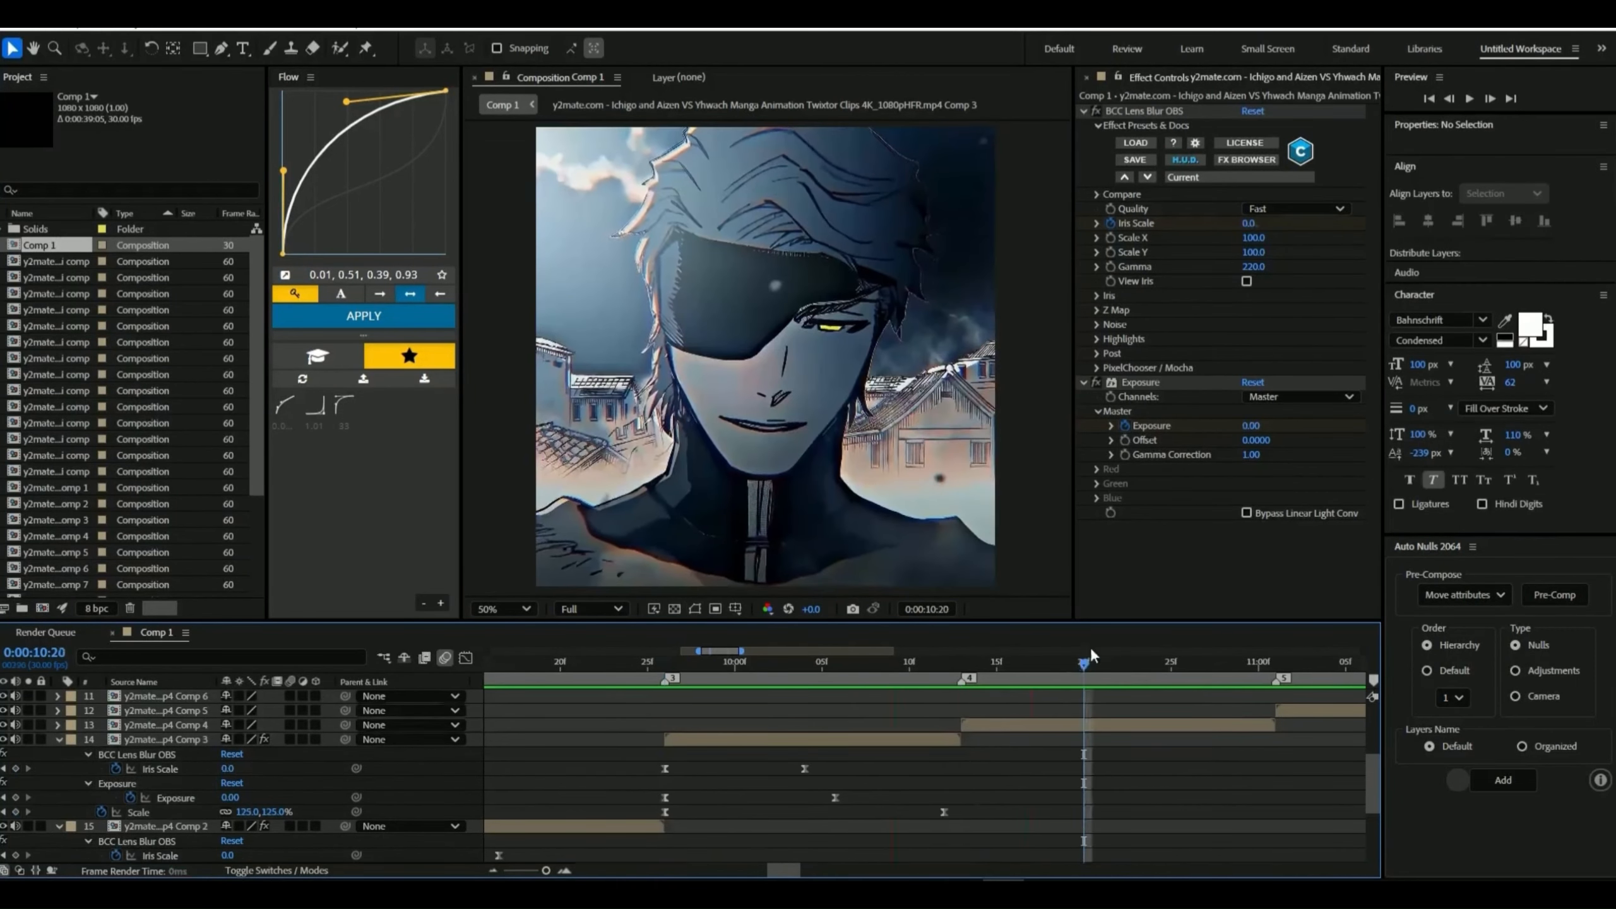
Paste the effects and keyframes onto the Comp 4 clip at marker 4 and tighten the keyframe spacing to fit its length.
{"action": "left_click_drag", "start_coordinate": [1018, 667], "coordinate": [963, 672]}
{"action": "left_click", "coordinate": [1062, 723]}
{"action": "key", "text": "ctrl+v"}
{"action": "key", "text": "u"}
{"action": "left_click_drag", "start_coordinate": [1277, 797], "coordinate": [1261, 799]}
Paste the effects and keyframes onto the Comp 5 clip at 0:00:11:01 and compress them to end just before the clip does.
{"action": "left_click_drag", "start_coordinate": [708, 652], "coordinate": [726, 651]}
{"action": "key", "text": "space"}
{"action": "left_click", "coordinate": [995, 798]}
{"action": "key", "text": "ctrl+v"}
{"action": "key", "text": "u"}
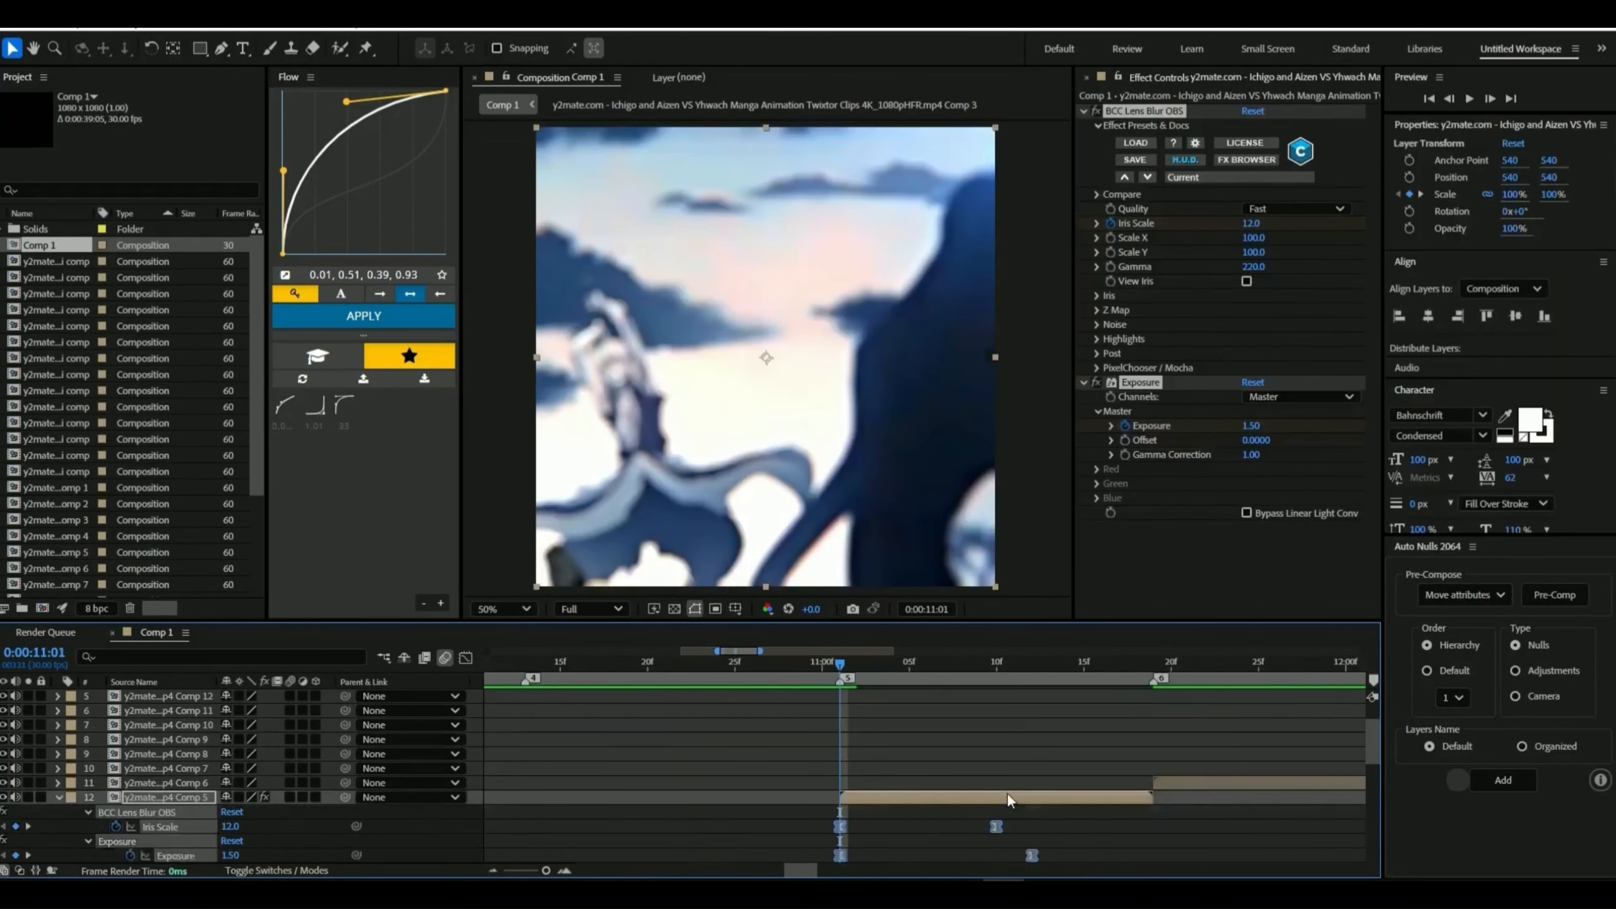
{"action": "left_click_drag", "start_coordinate": [1155, 826], "coordinate": [1137, 827]}
Paste the blur, exposure and scale keyframes onto the Comp 6 clip at 0:00:11:19 and reveal them.
{"action": "left_click_drag", "start_coordinate": [749, 651], "coordinate": [824, 651]}
{"action": "left_click", "coordinate": [817, 739]}
{"action": "key", "text": "ctrl+v"}
{"action": "key", "text": "u"}
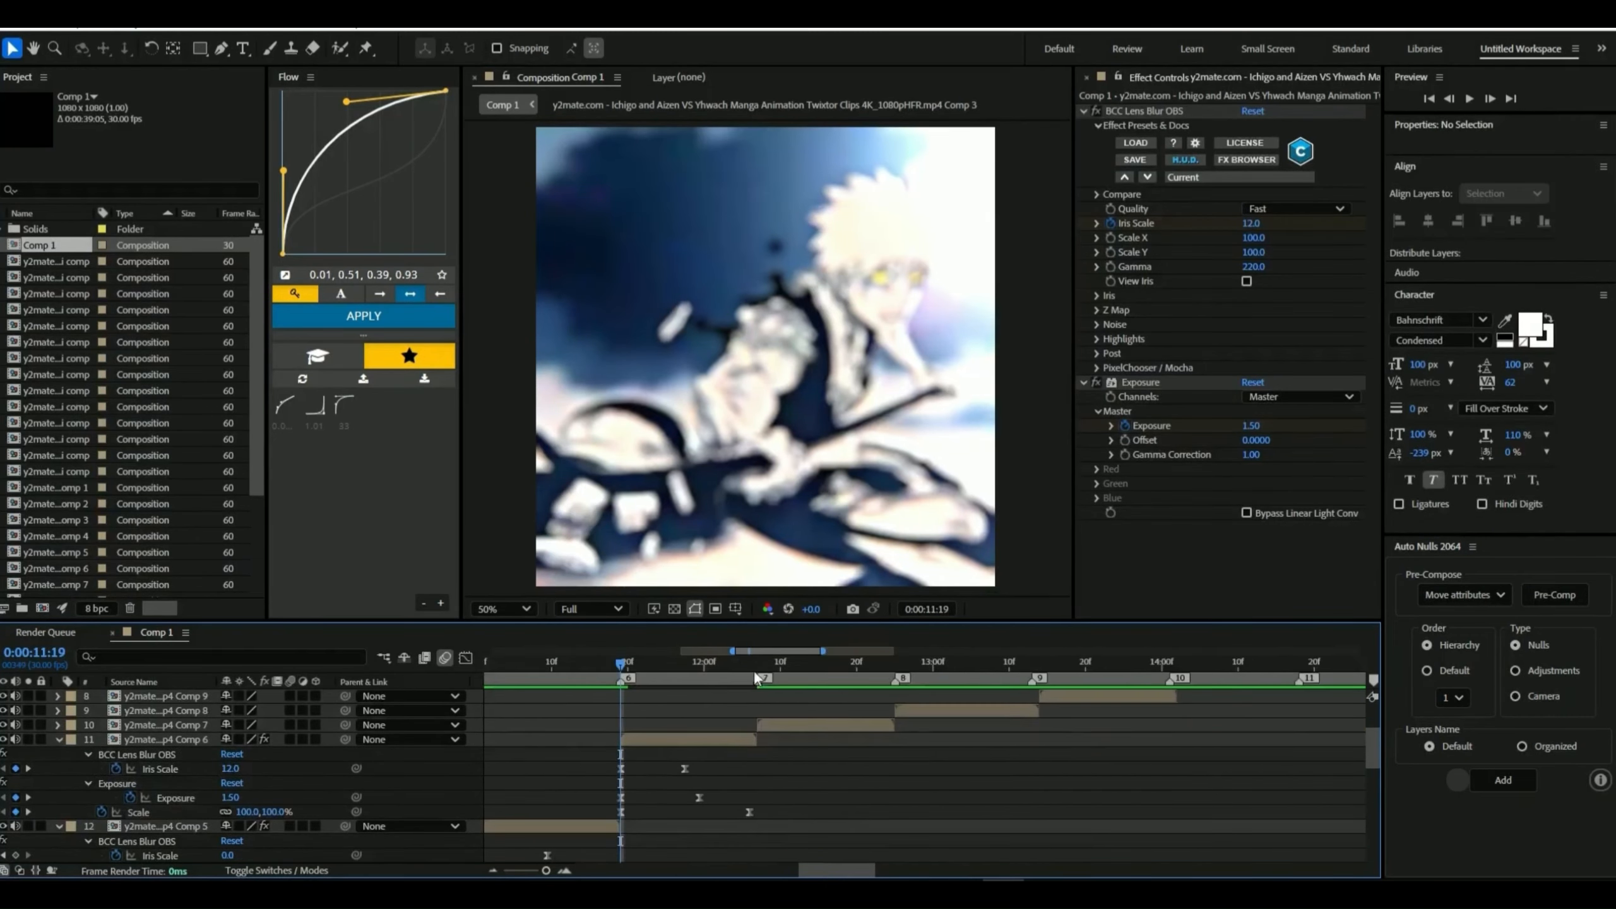
Paste the effects and keyframes onto the Comp 7 clip at marker 7 and the Comp 8 clip at 0:00:12:25.
{"action": "left_click", "coordinate": [797, 728]}
{"action": "key", "text": "ctrl+v"}
{"action": "key", "text": "u"}
{"action": "left_click", "coordinate": [896, 710]}
{"action": "key", "text": "ctrl+v"}
{"action": "key", "text": "u"}
{"action": "key", "text": "space"}
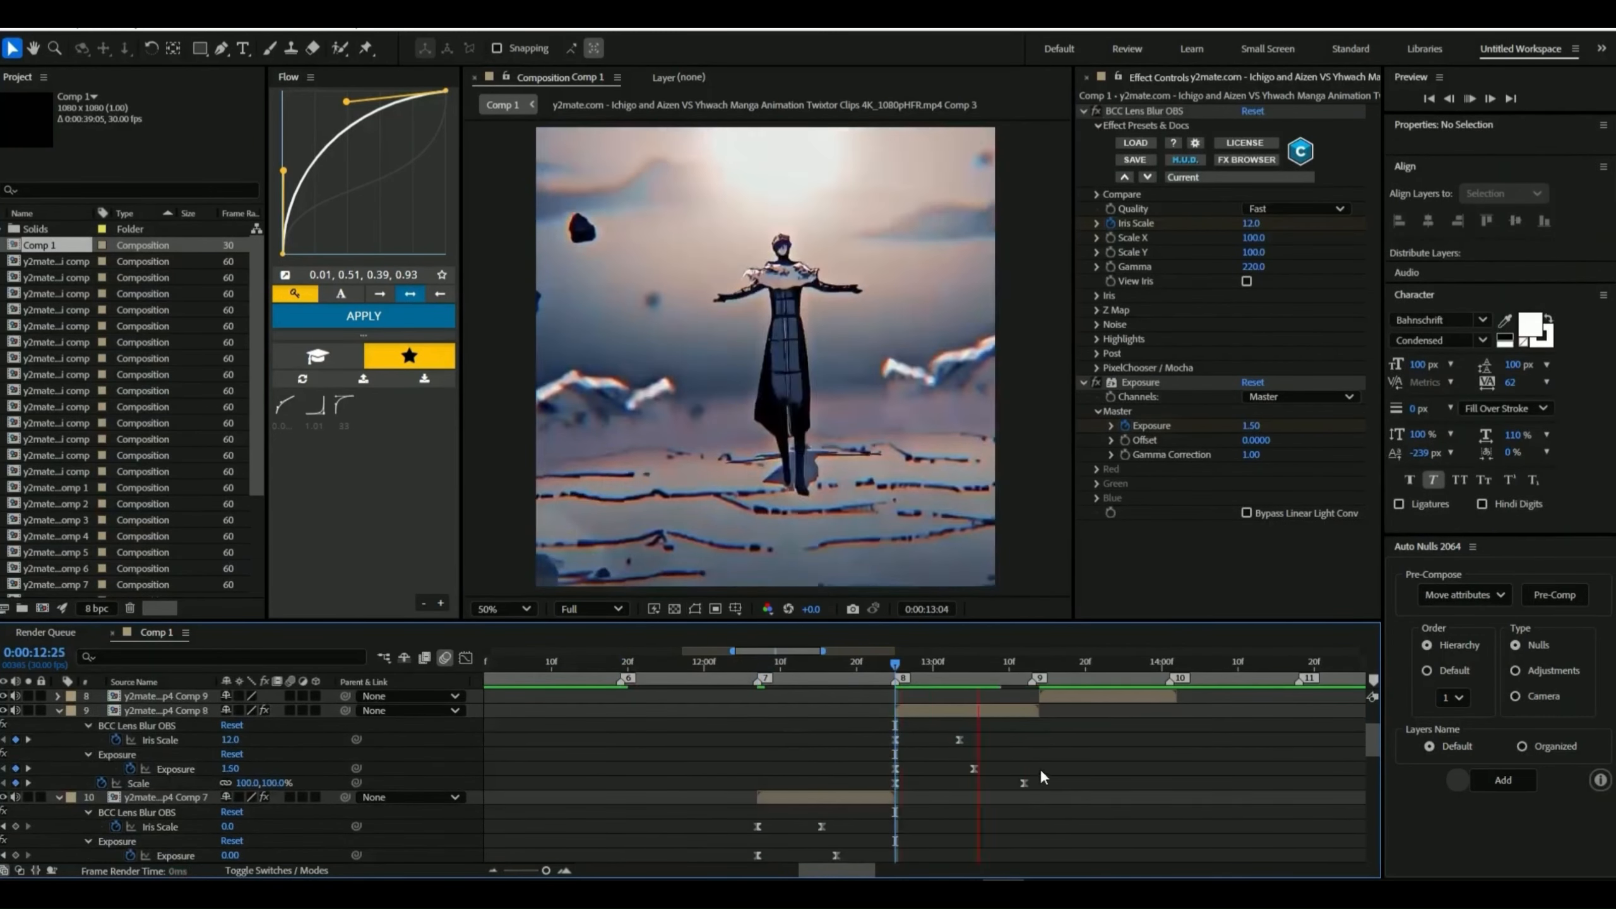
Paste the effects and keyframes onto the Comp 9 clip at marker 9 and the Comp 10 clip at 0:00:14:02.
{"action": "left_click", "coordinate": [1075, 697]}
{"action": "key", "text": "ctrl+v"}
{"action": "key", "text": "u"}
{"action": "scroll", "coordinate": [1205, 757], "scroll_direction": "up", "scroll_amount": 1}
{"action": "left_click", "coordinate": [1197, 725]}
{"action": "key", "text": "ctrl+v"}
{"action": "key", "text": "u"}
{"action": "left_click", "coordinate": [1265, 765]}
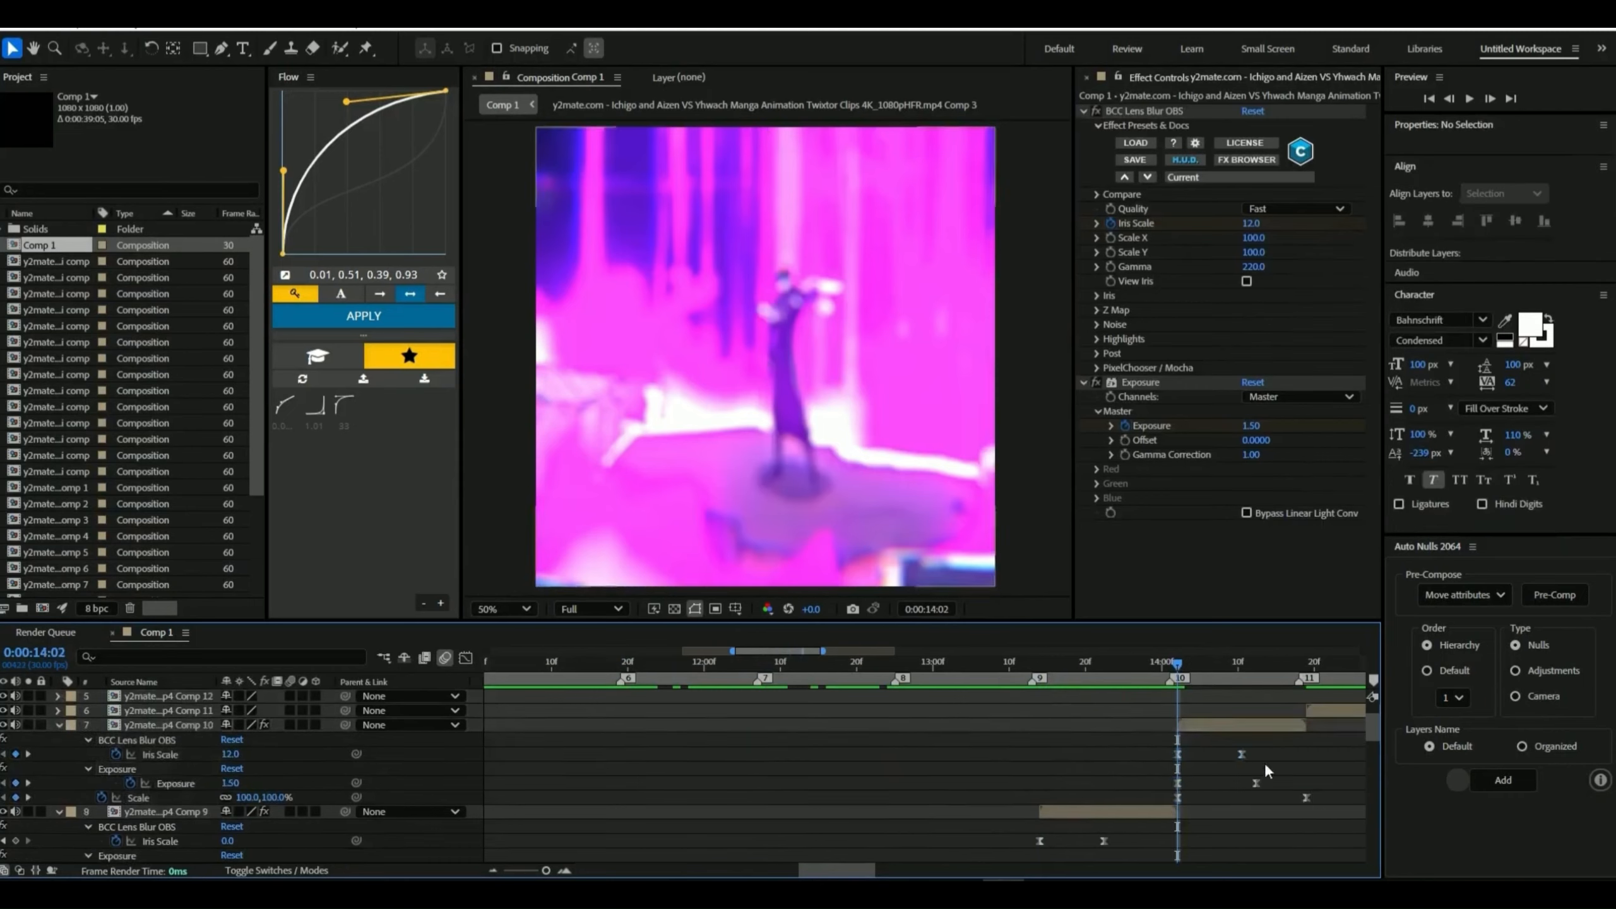
Paste the effects and keyframes at the in-point of the Comp 11 clip and collapse the layer properties.
{"action": "key", "text": "u"}
{"action": "left_click", "coordinate": [886, 769]}
{"action": "key", "text": "i"}
{"action": "key", "text": "ctrl+v"}
{"action": "key", "text": "u"}
{"action": "left_click", "coordinate": [928, 777]}
{"action": "key", "text": "u"}
Paste the blur, exposure and scale keyframes onto the Comp 12 clip at 0:00:15:07.
{"action": "left_click_drag", "start_coordinate": [850, 664], "coordinate": [986, 669]}
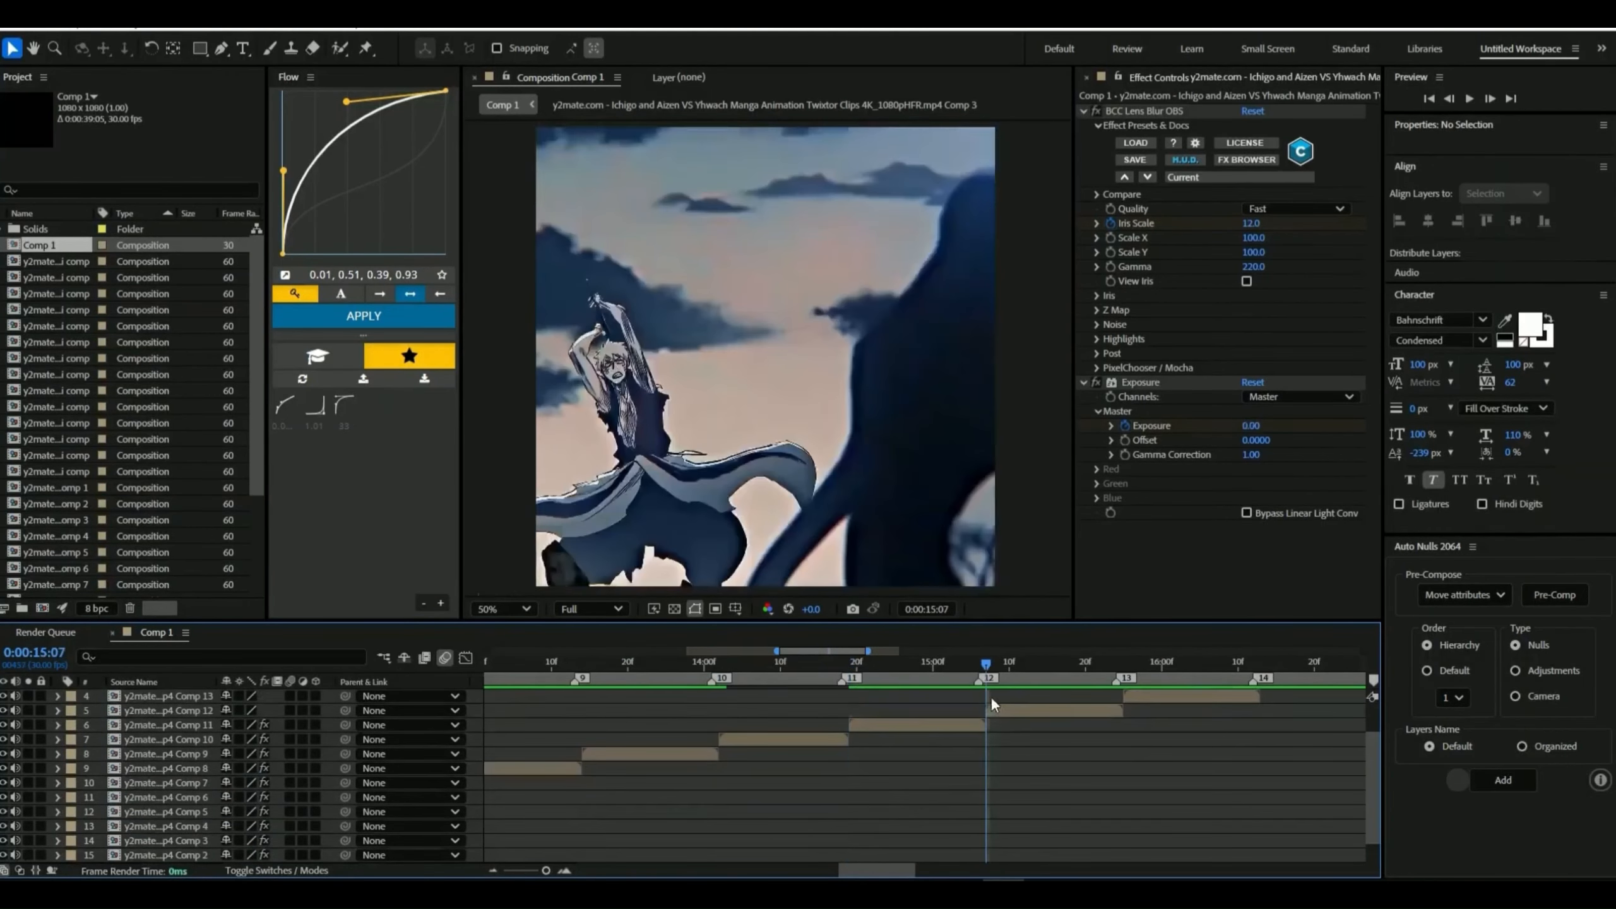
{"action": "left_click", "coordinate": [1049, 711]}
{"action": "key", "text": "ctrl+v"}
{"action": "key", "text": "u"}
Paste the effects and keyframes onto the Comp 13 clip at 0:00:15:25 and reveal its keyframes.
{"action": "left_click_drag", "start_coordinate": [868, 651], "coordinate": [907, 665]}
{"action": "left_click", "coordinate": [941, 737]}
{"action": "key", "text": "u"}
{"action": "key", "text": "ctrl+v"}
{"action": "key", "text": "u"}
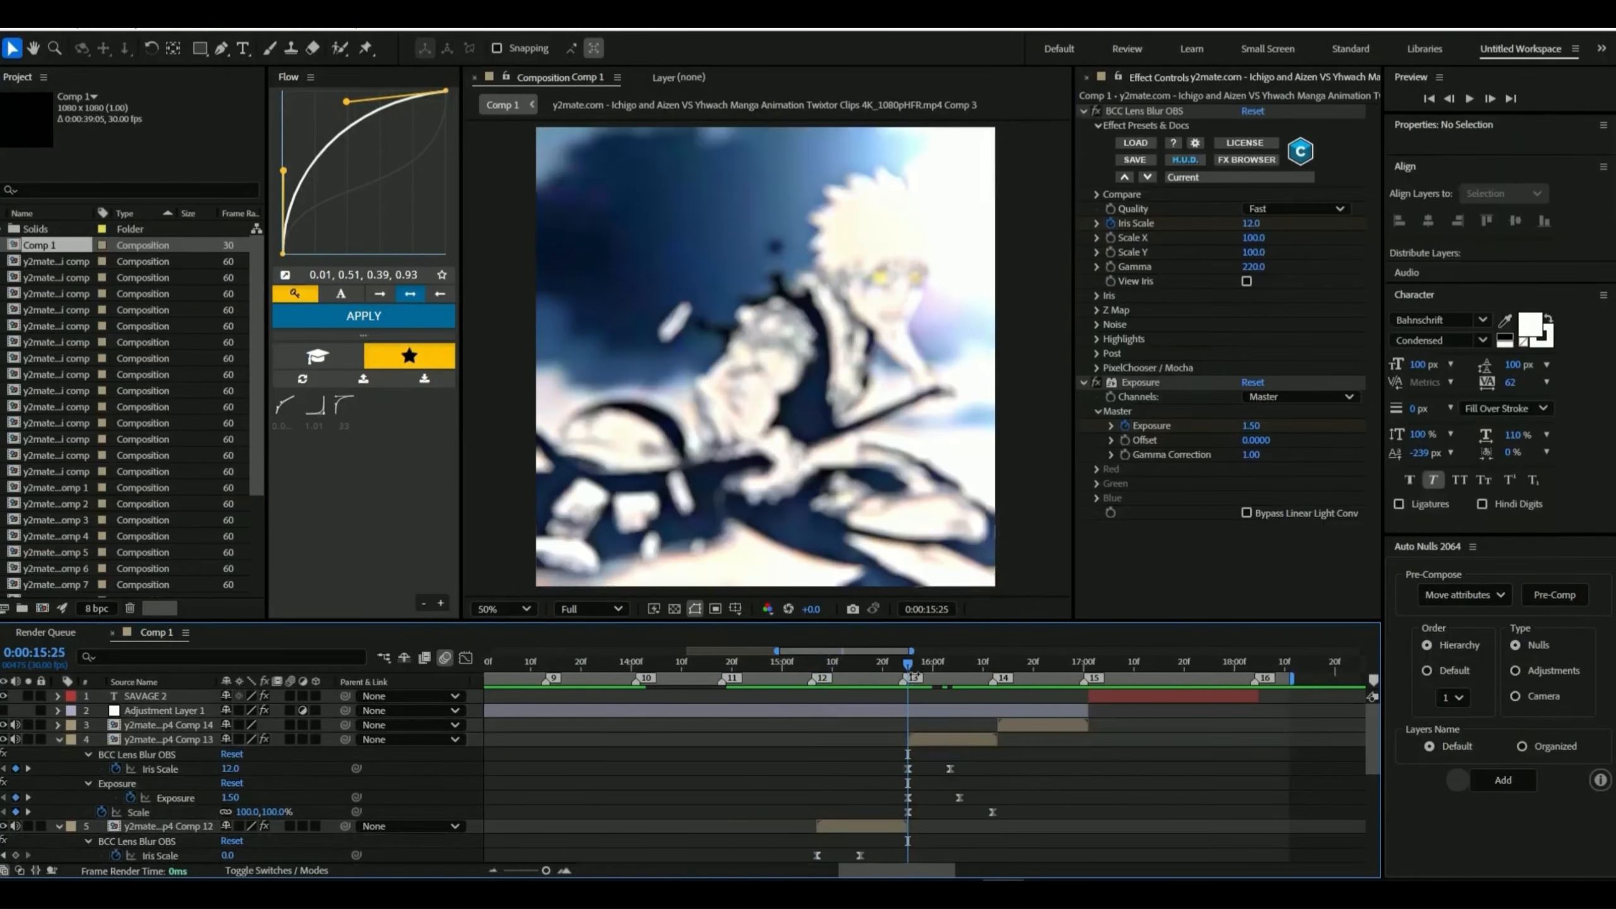
Paste the effects and keyframes onto the Comp 14 clip at 0:00:16:13 and fit them within the clip's length.
{"action": "left_click", "coordinate": [1013, 725]}
{"action": "key", "text": "i"}
{"action": "key", "text": "ctrl+v"}
{"action": "key", "text": "u"}
{"action": "left_click_drag", "start_coordinate": [1118, 788], "coordinate": [1099, 808]}
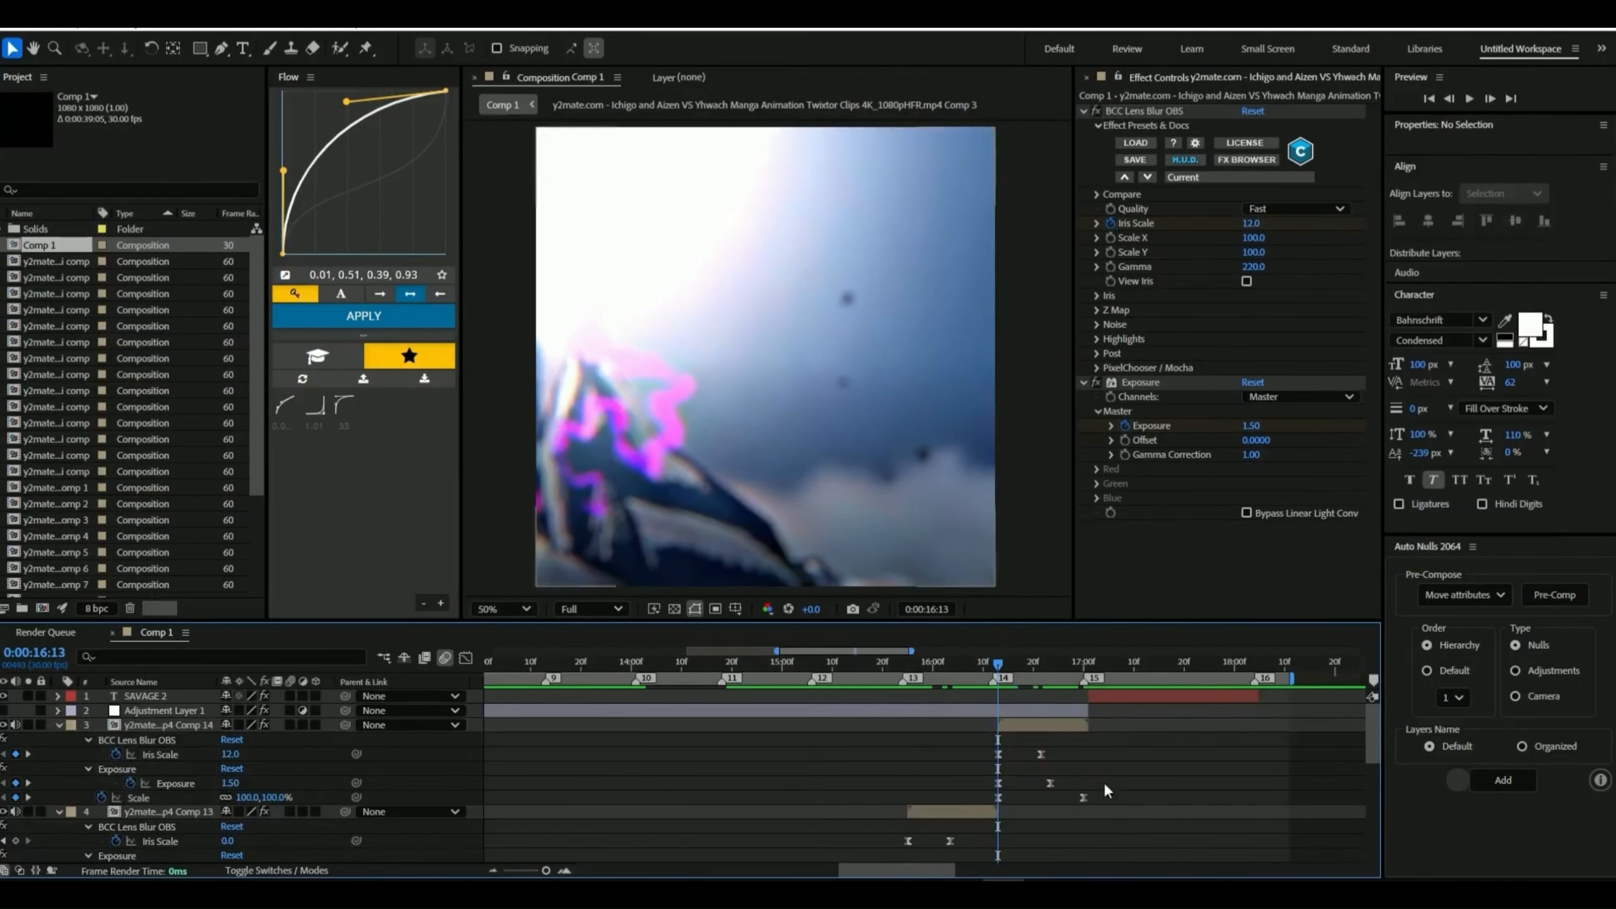
Collapse the layers' keyframe properties and place the playhead near the start of the first clip.
{"action": "left_click", "coordinate": [1270, 663]}
{"action": "key", "text": "u"}
{"action": "key", "text": "minus"}
{"action": "key", "text": "space"}
{"action": "left_click", "coordinate": [808, 670]}
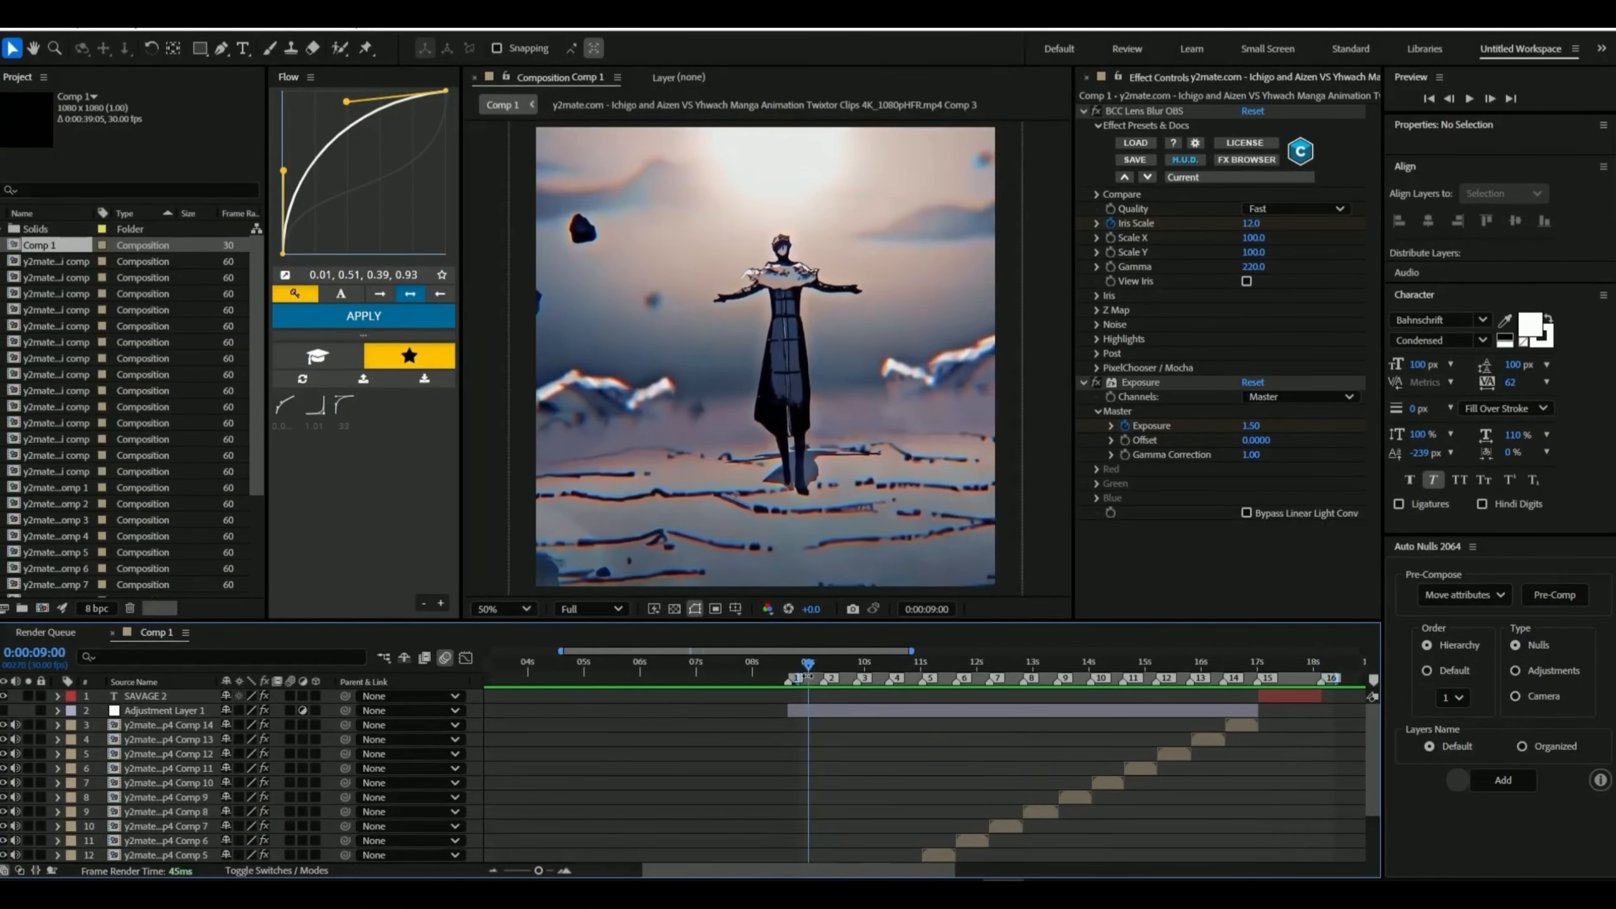
{"action": "left_click", "coordinate": [789, 663]}
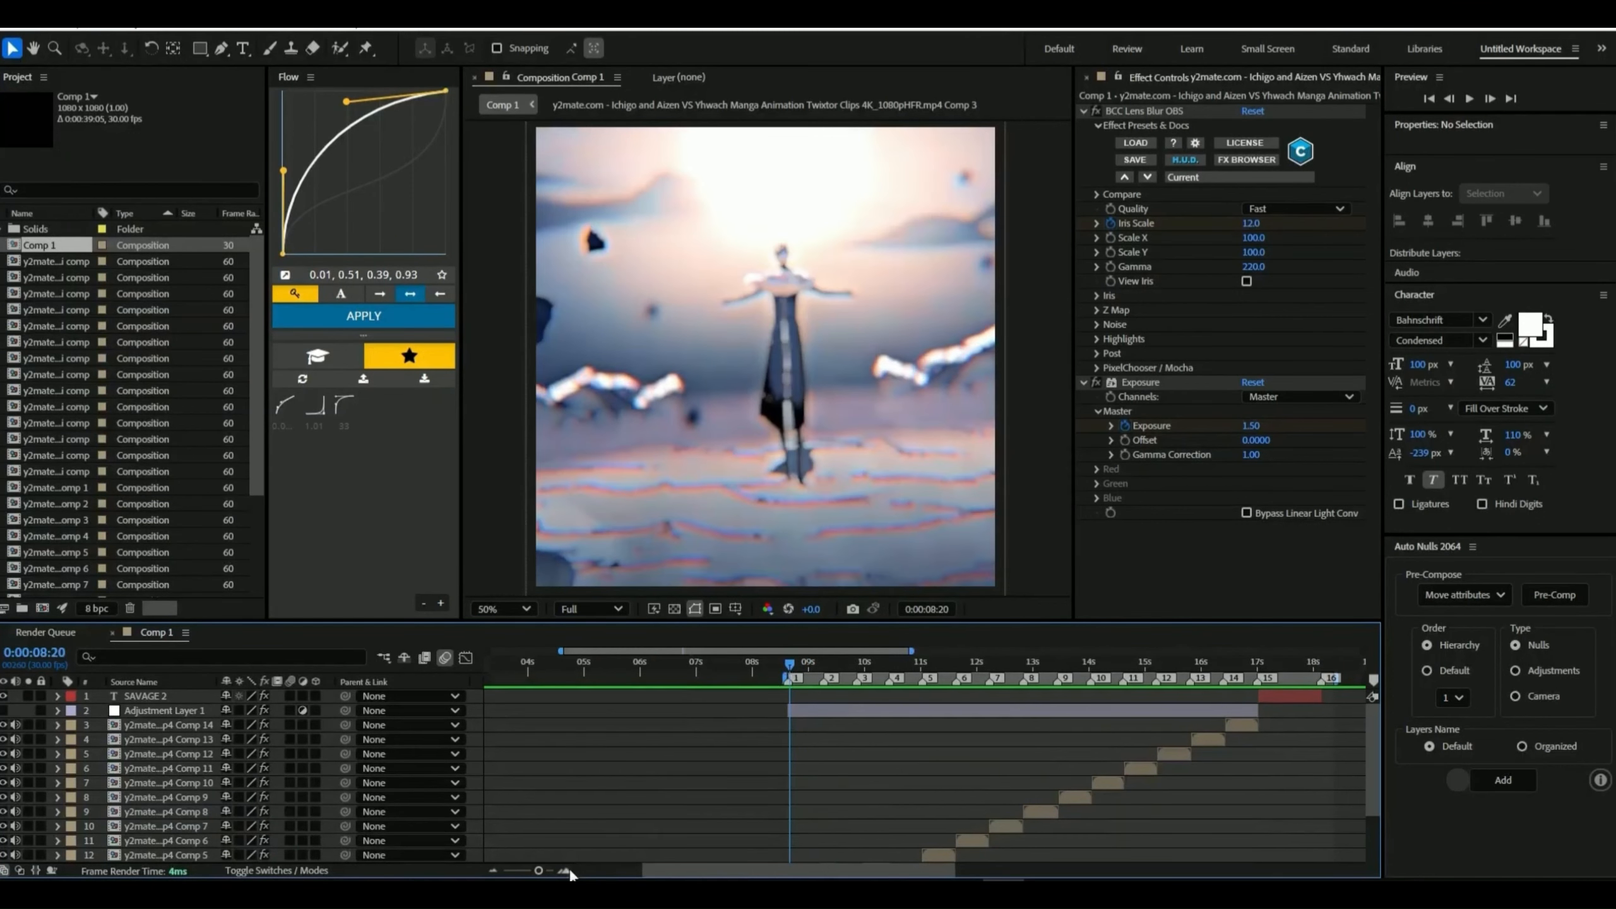
Play back the animated clip sequence from 0:00:08:19 to review the transitions.
{"action": "left_click", "coordinate": [564, 870]}
{"action": "left_click_drag", "start_coordinate": [788, 659], "coordinate": [930, 651]}
{"action": "scroll", "coordinate": [856, 809], "scroll_direction": "down", "scroll_amount": 3}
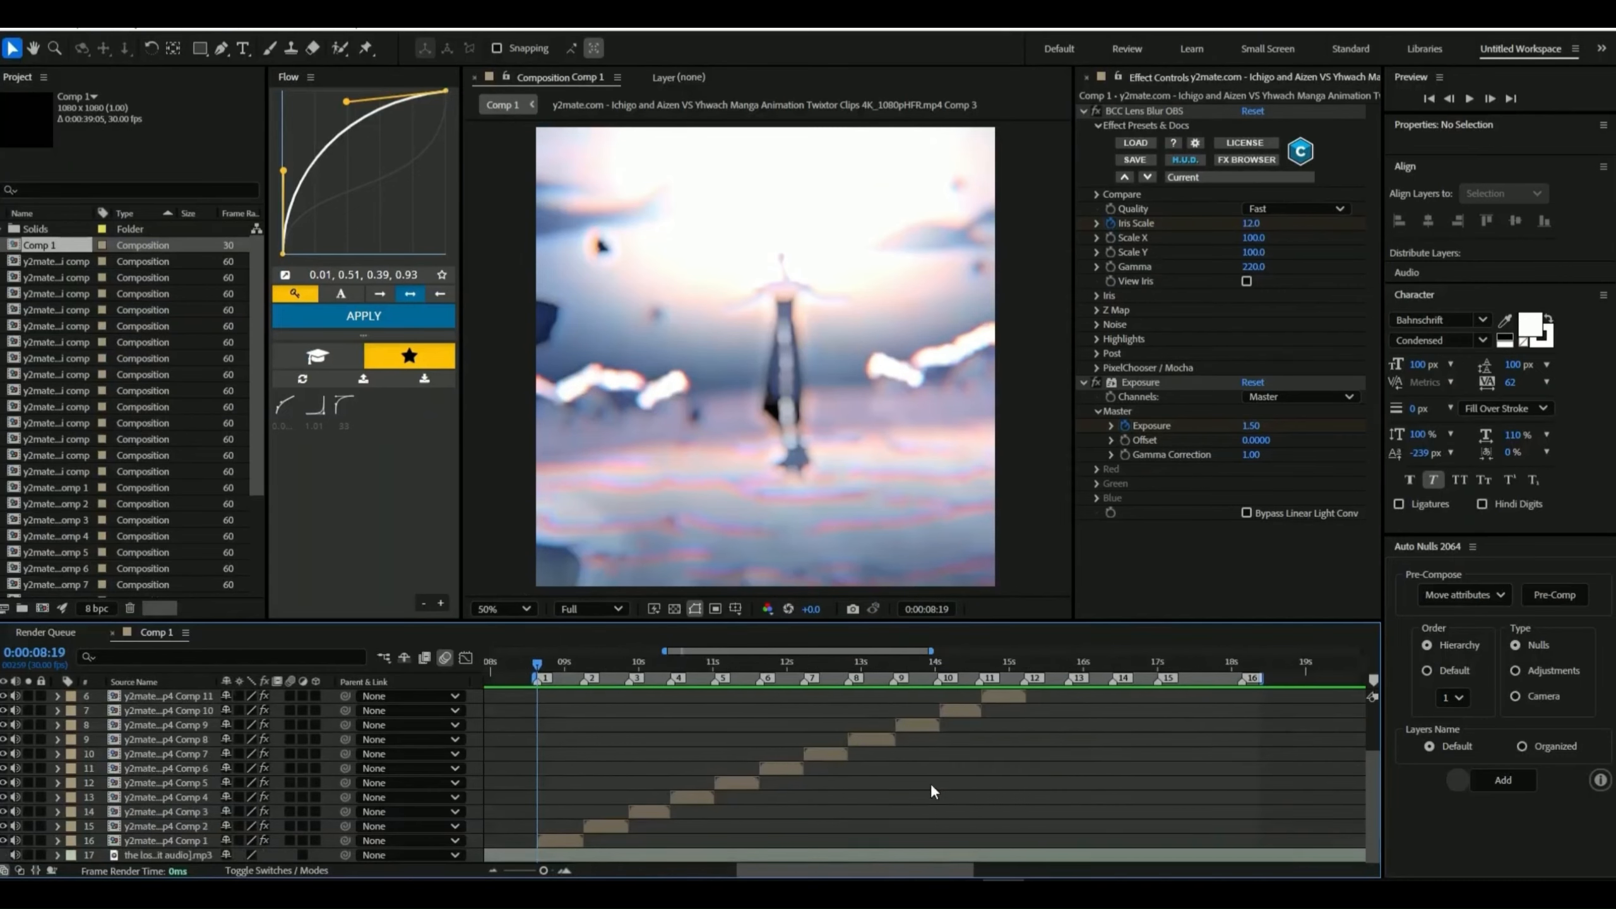
{"action": "scroll", "coordinate": [931, 783], "scroll_direction": "up", "scroll_amount": 3}
{"action": "key", "text": "space"}
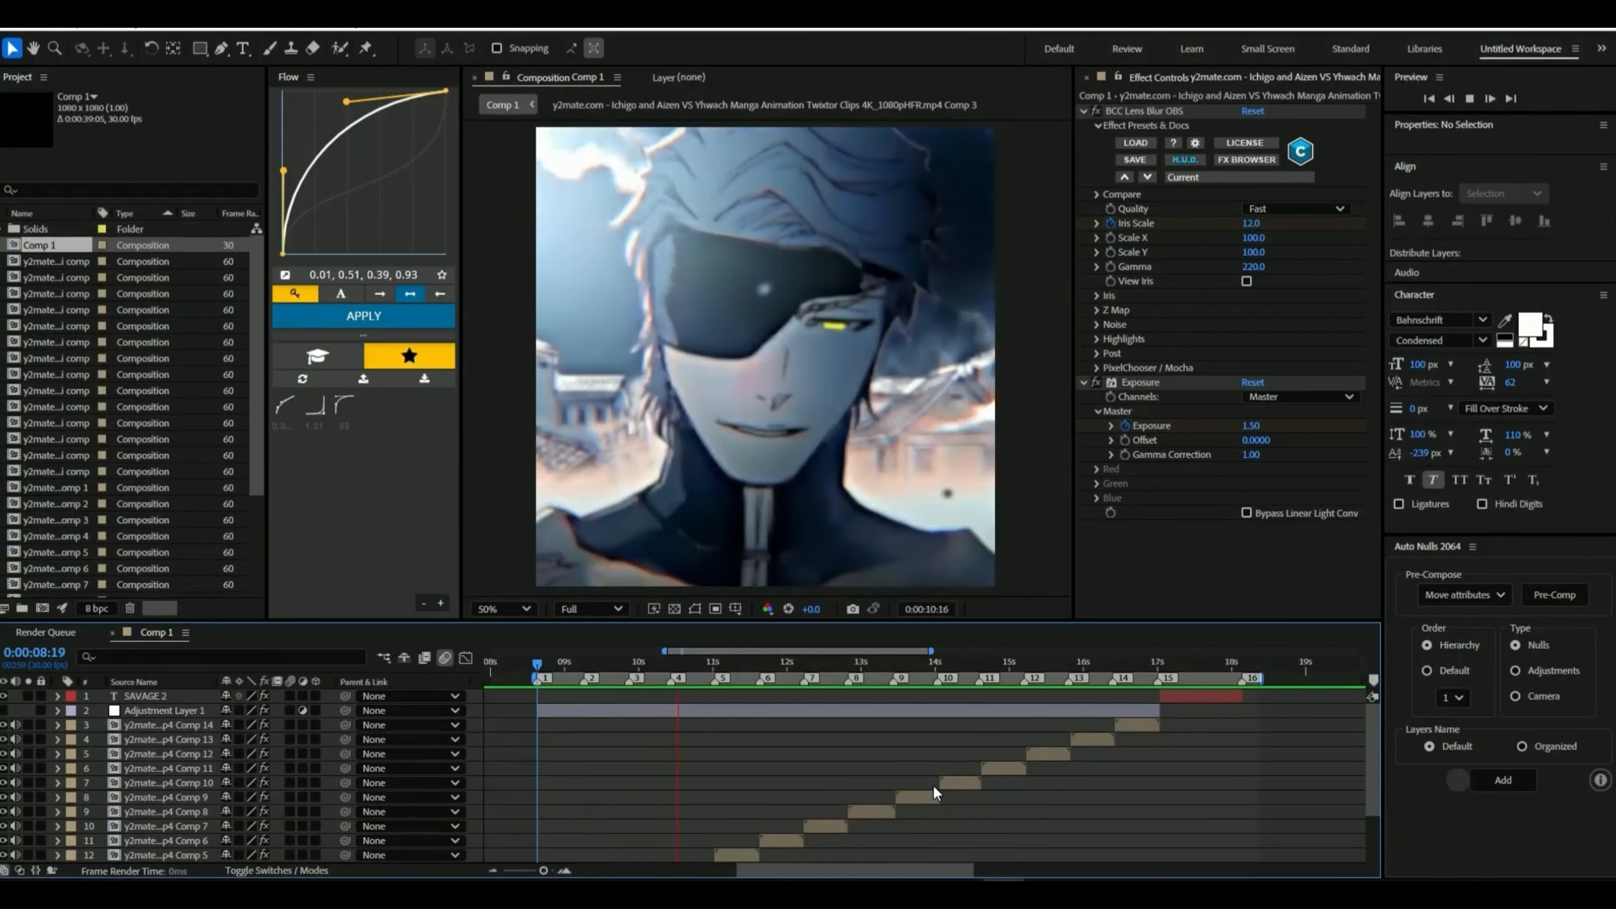
{"action": "key", "text": "space"}
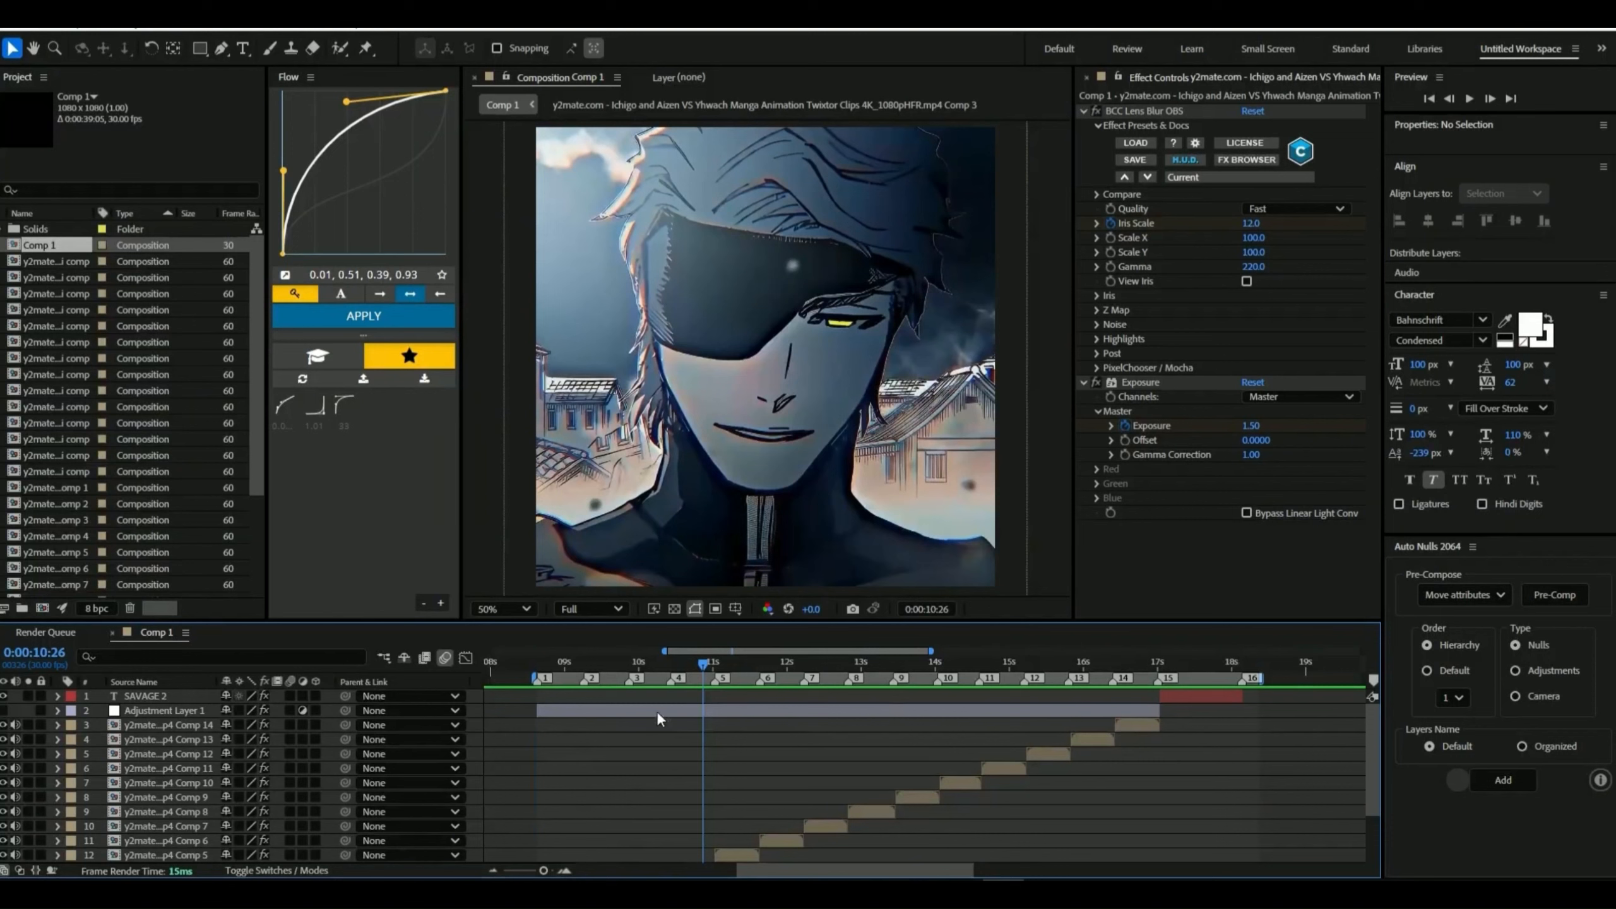
Add a new adjustment layer directly above the Comp 14 clip.
{"action": "left_click", "coordinate": [1129, 723]}
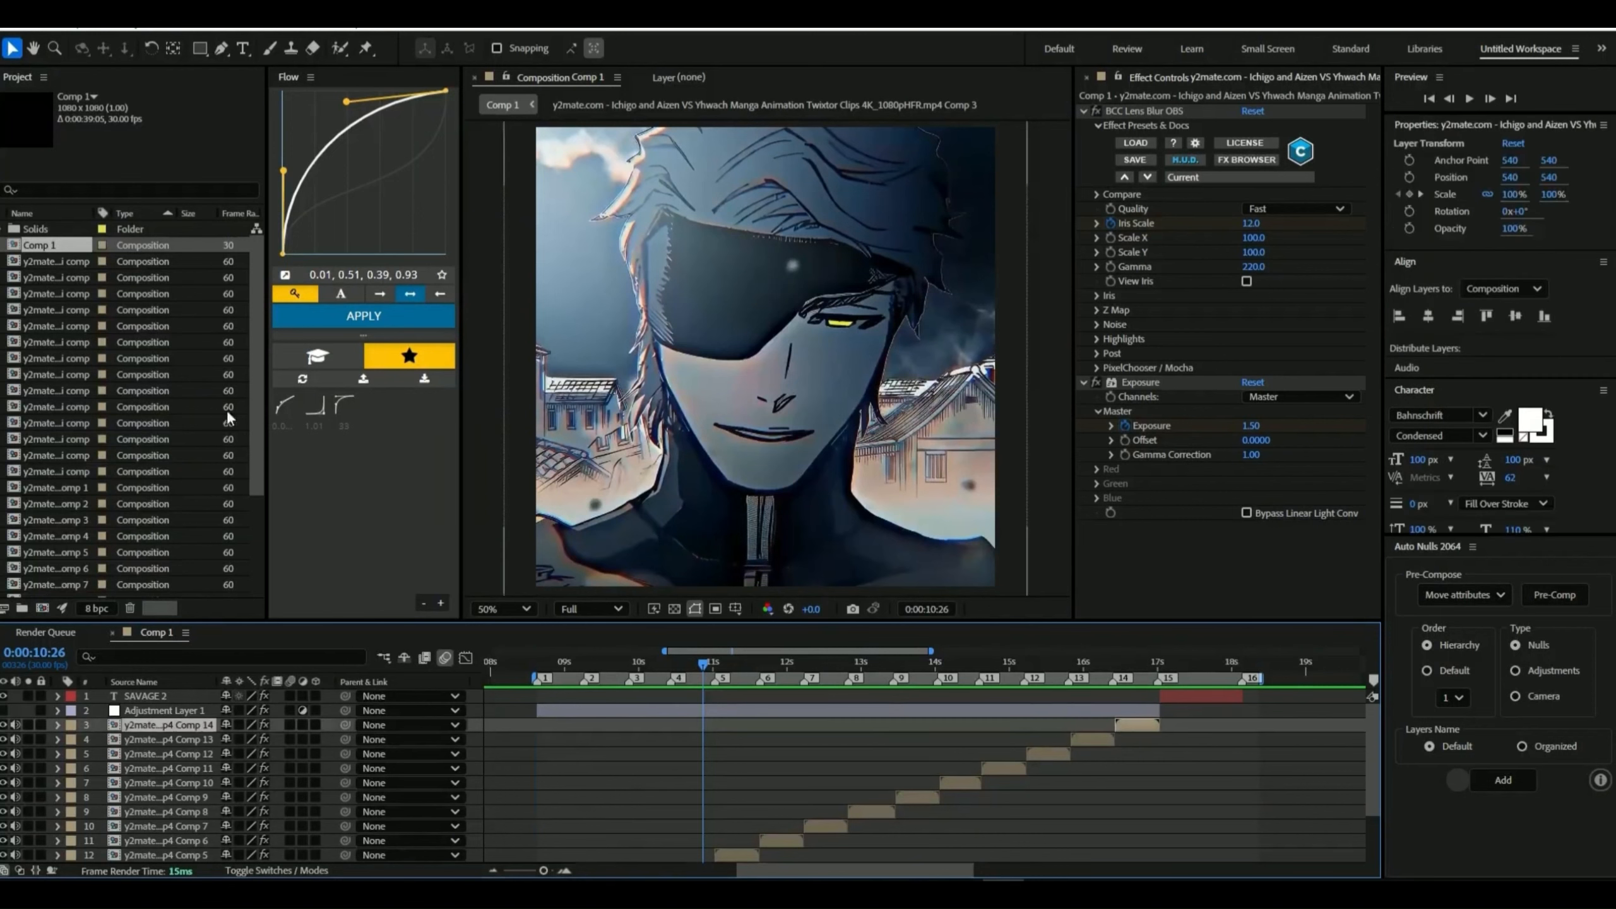
{"action": "left_click", "coordinate": [136, 28]}
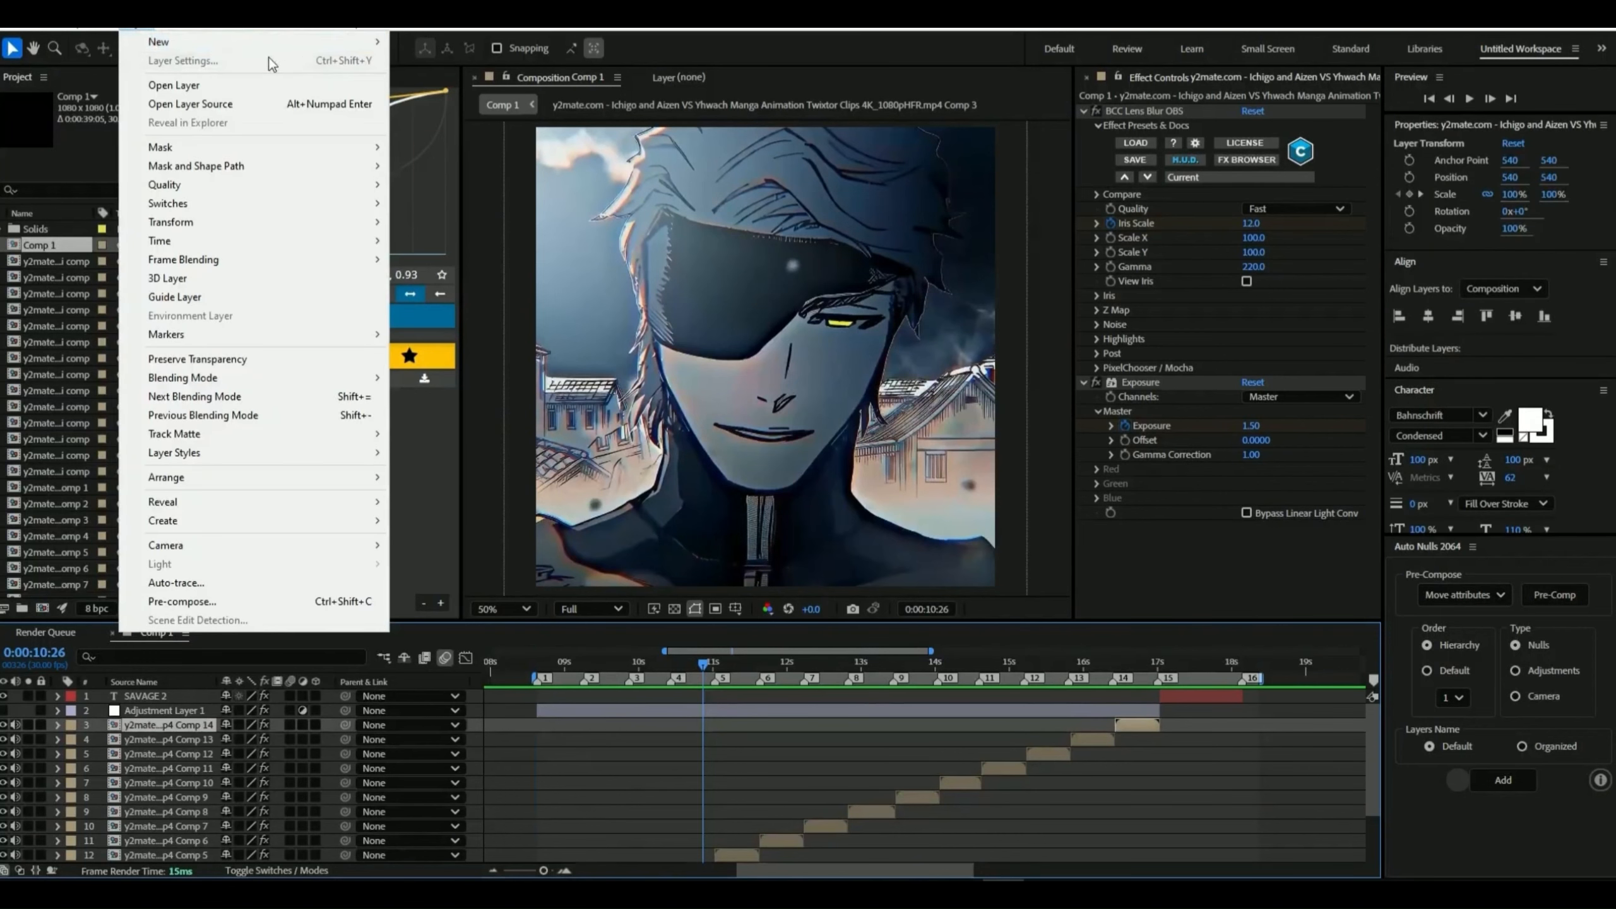
{"action": "mouse_move", "coordinate": [343, 43]}
{"action": "left_click", "coordinate": [458, 153]}
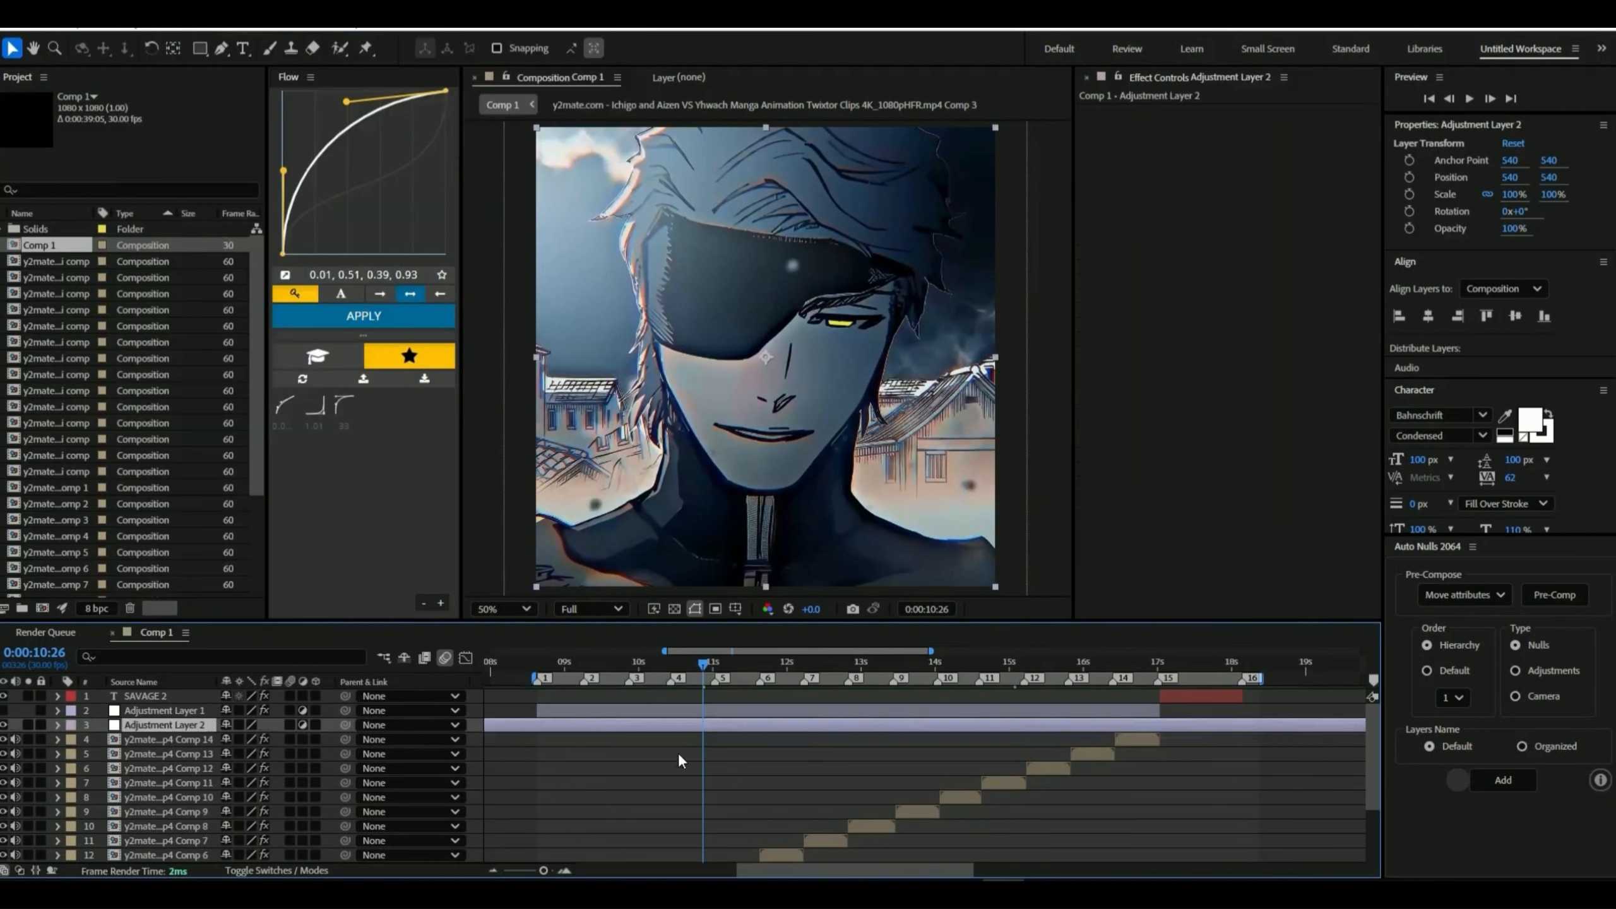
Deselect all layers, turn on the visibility of Adjustment Layer 1 and set the preview resolution to Quarter.
{"action": "key", "text": "ctrl+shift+a"}
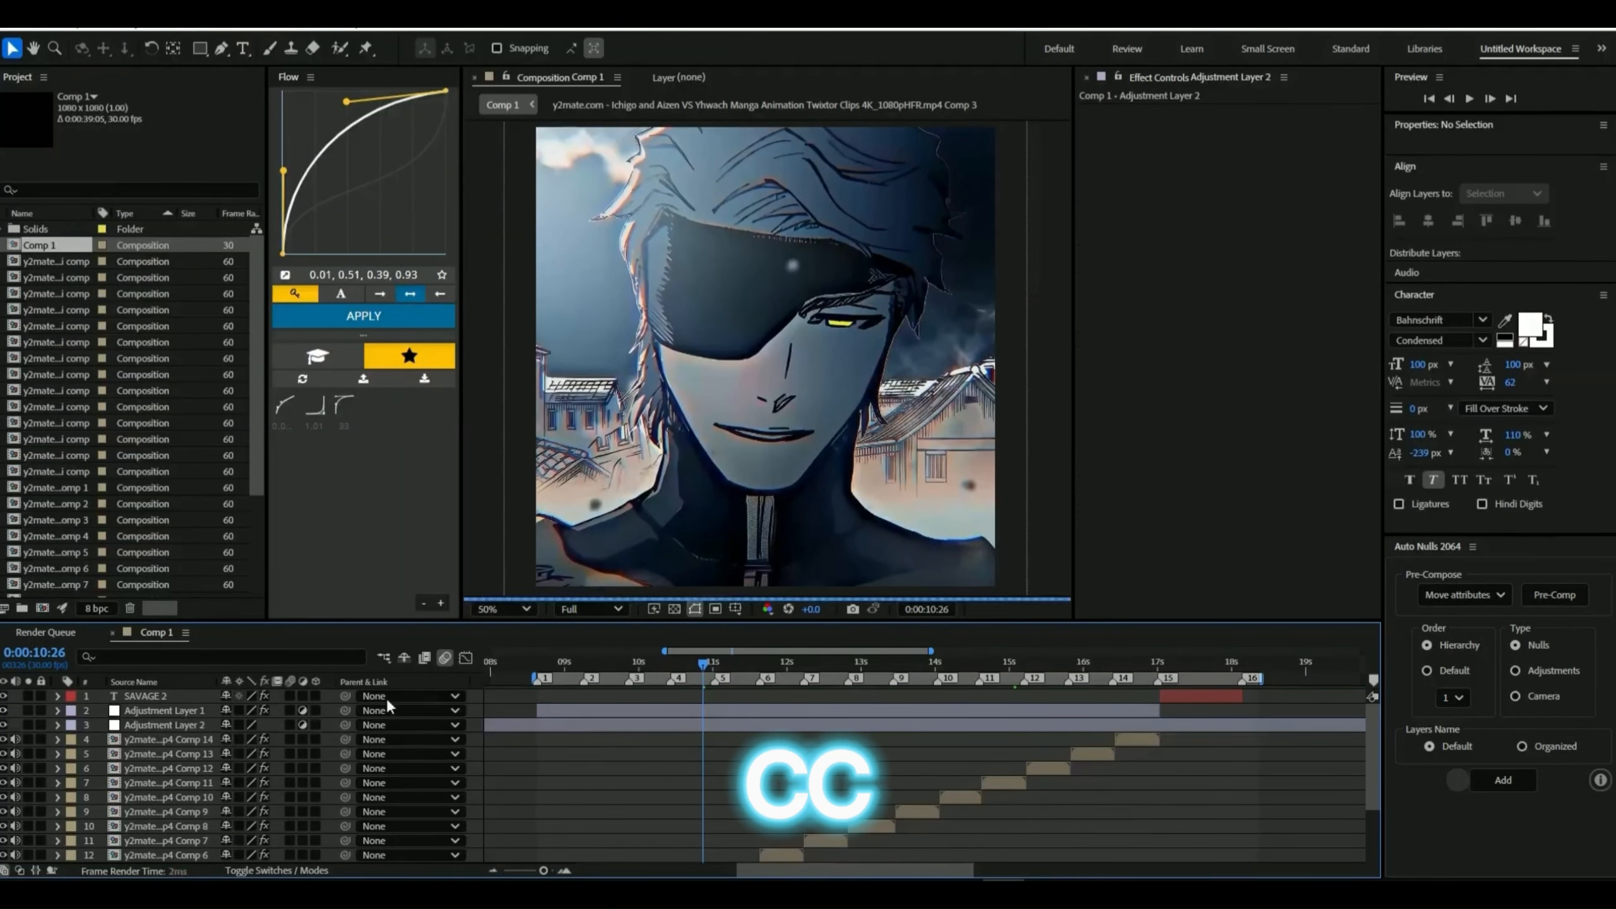
{"action": "left_click", "coordinate": [579, 621]}
{"action": "left_click", "coordinate": [584, 721]}
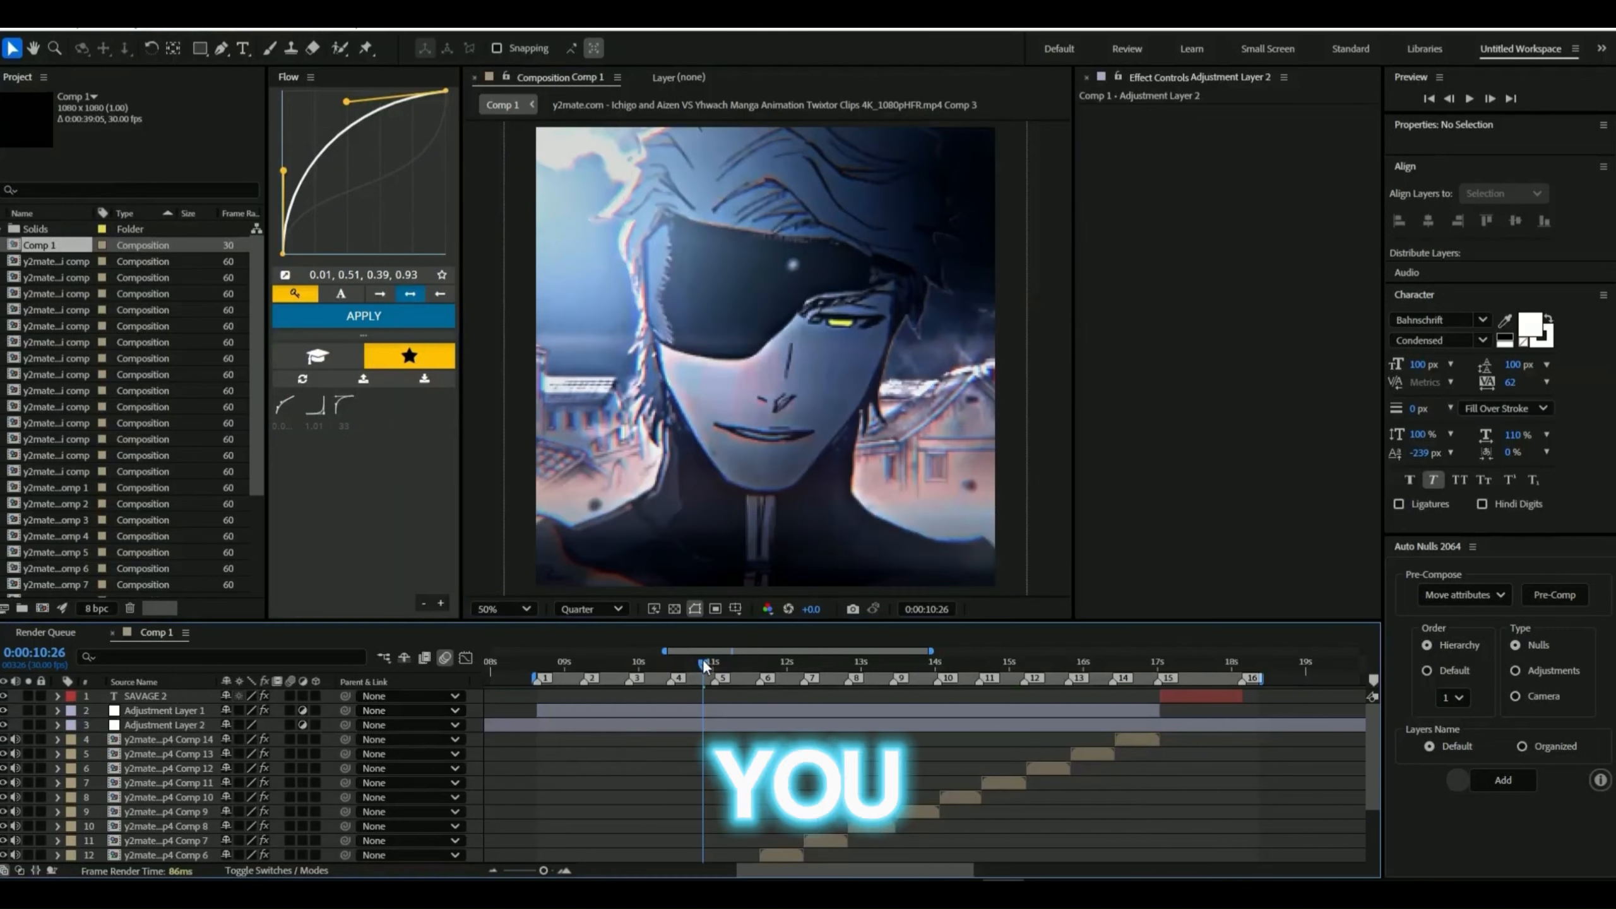
Play back the colour-corrected edit from 0:00:08:19.
{"action": "left_click_drag", "start_coordinate": [704, 665], "coordinate": [537, 722]}
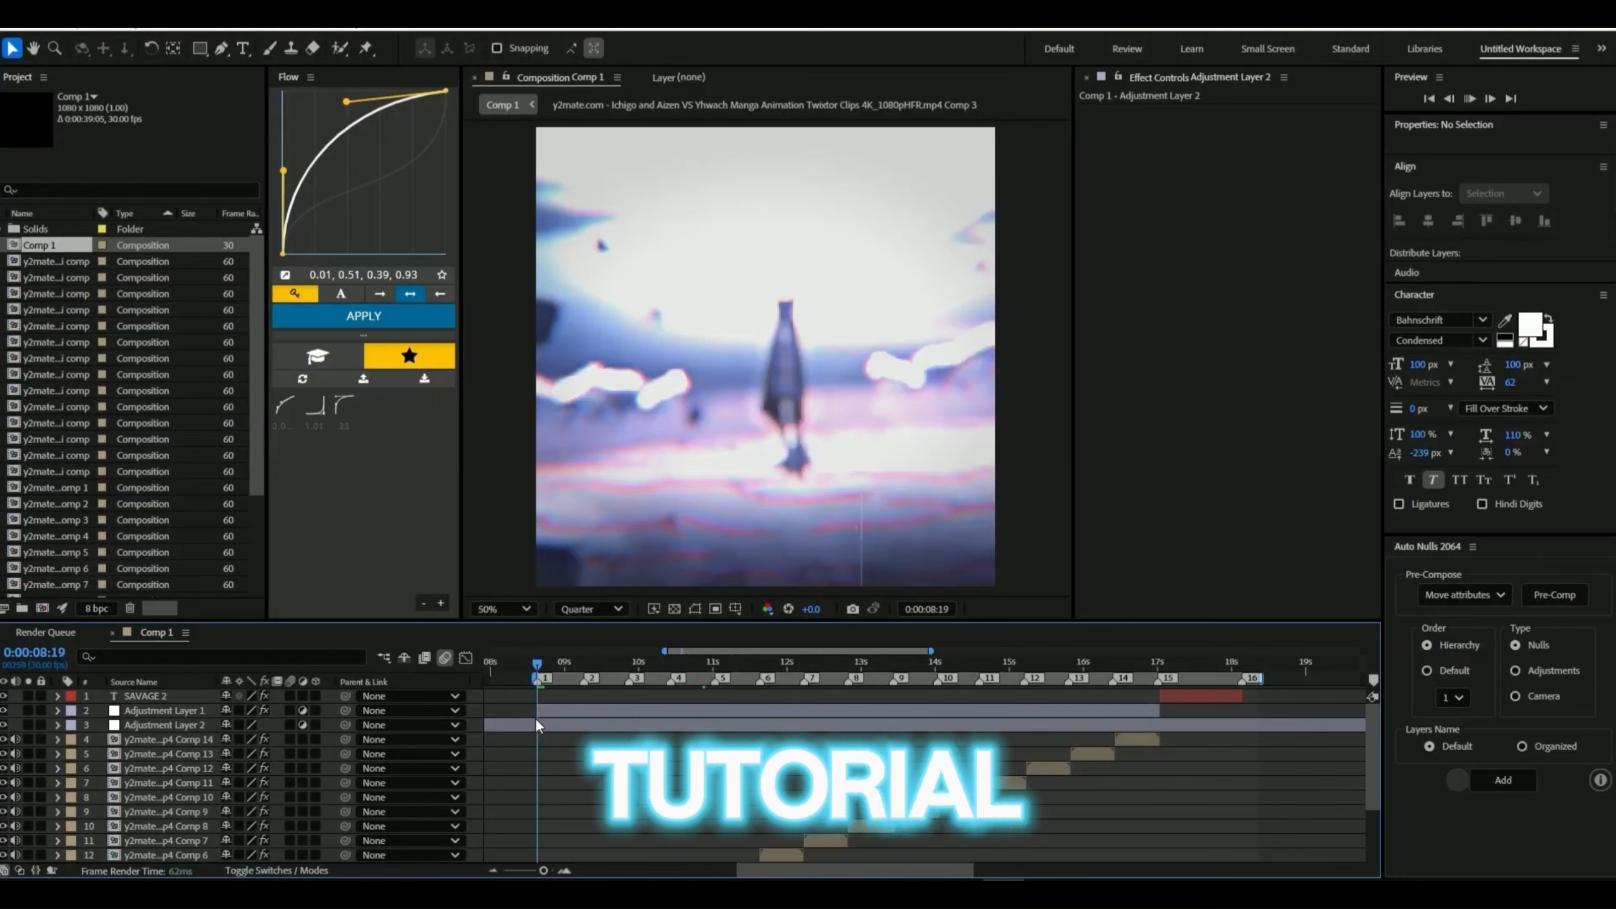
{"action": "key", "text": "space"}
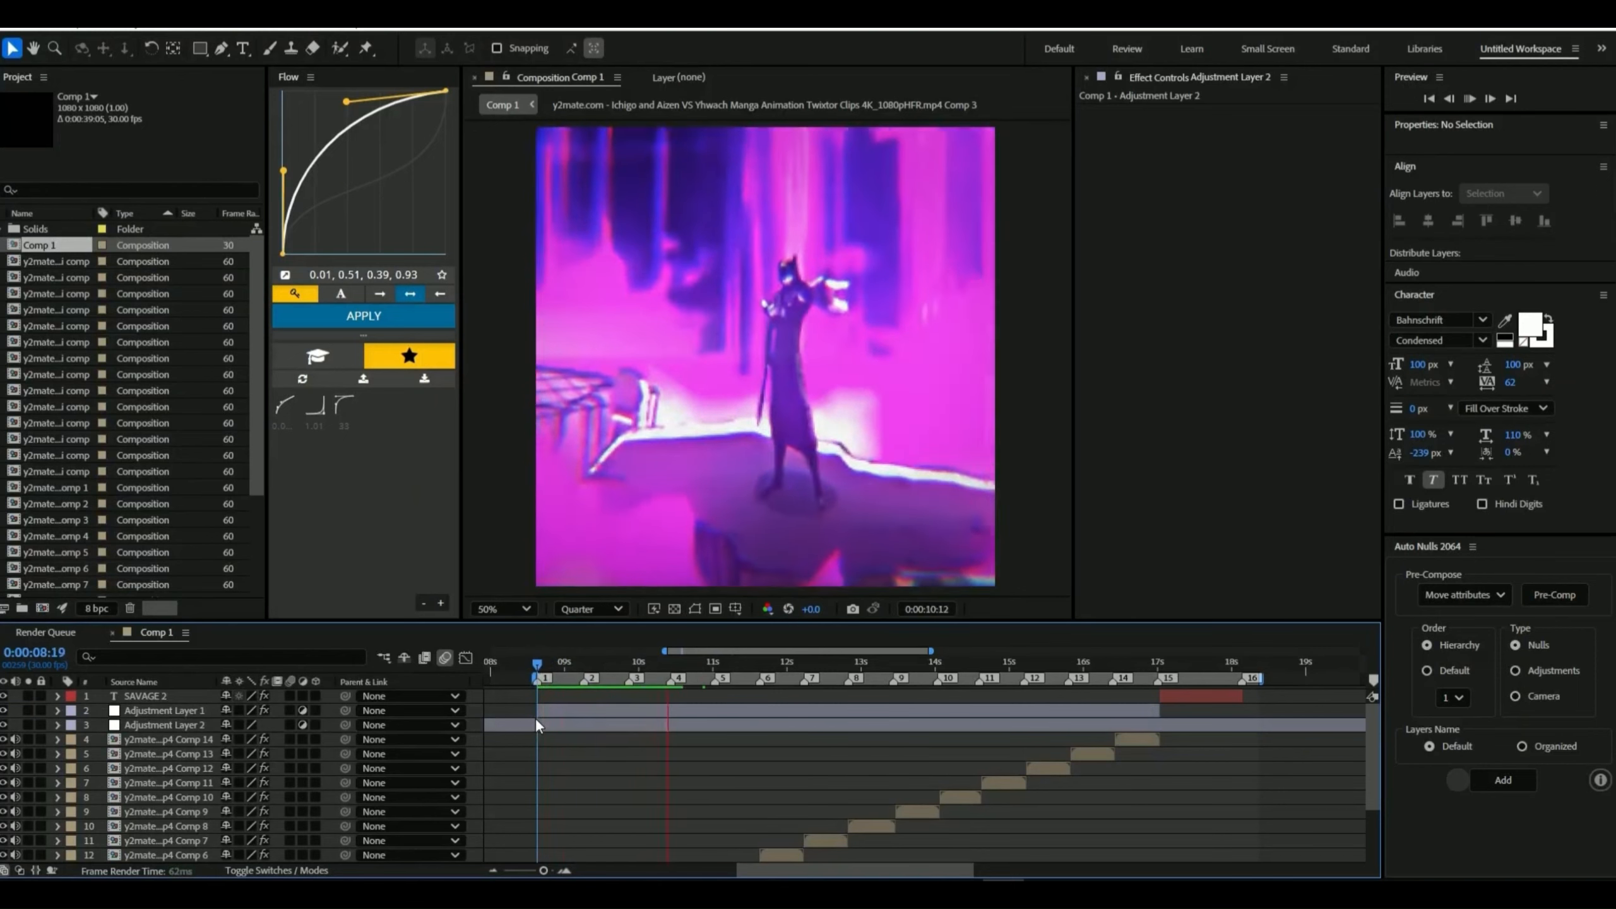